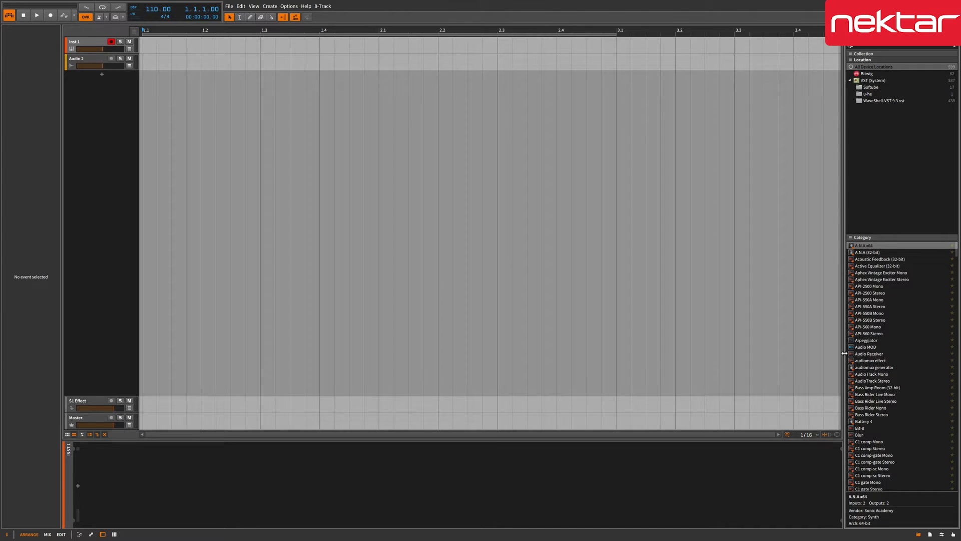
- Widen the browser and open the Package Manager from the browser's configuration page
drag(844, 353, 774, 265)
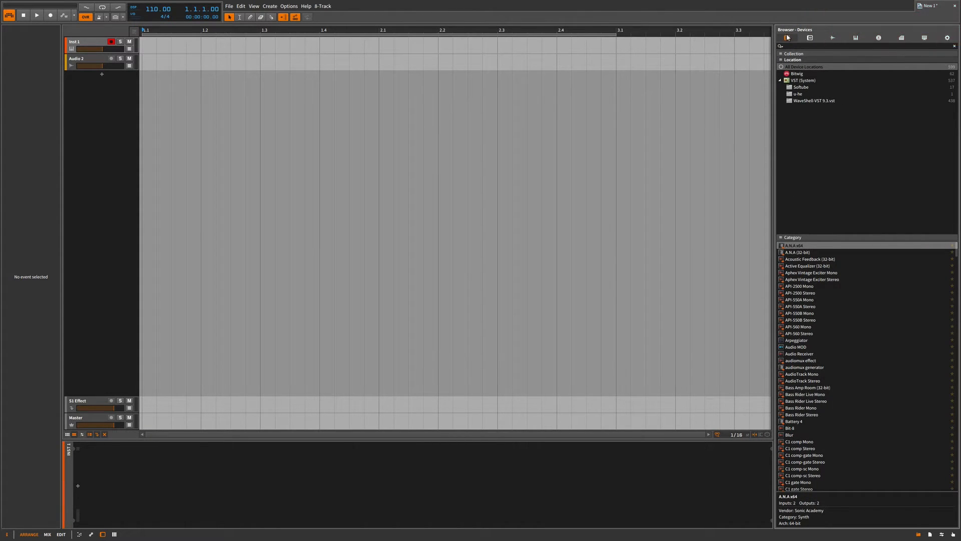
click(946, 39)
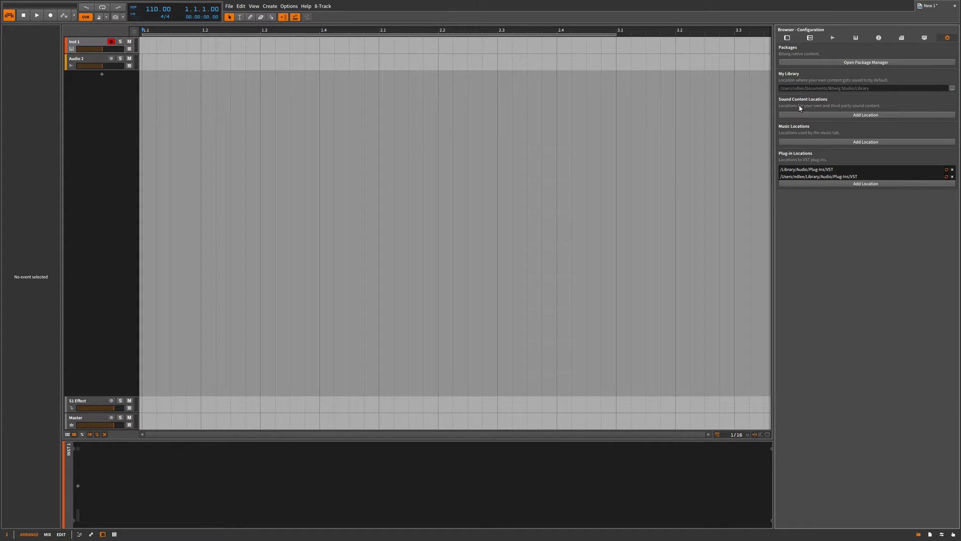
click(809, 62)
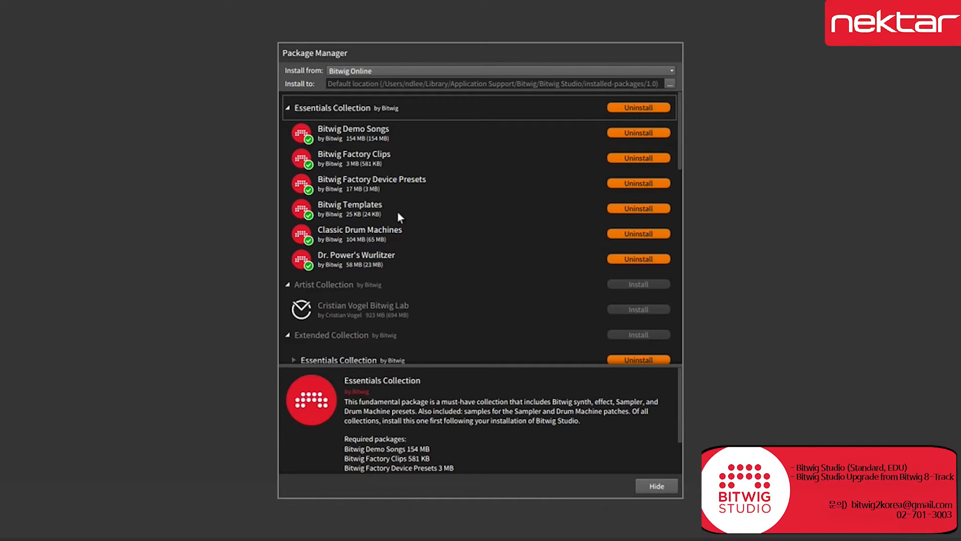
- Examine the available packages in the Essentials, Artist, Extended and Partner collections of the Package Manager
scroll(398, 214, down, 8)
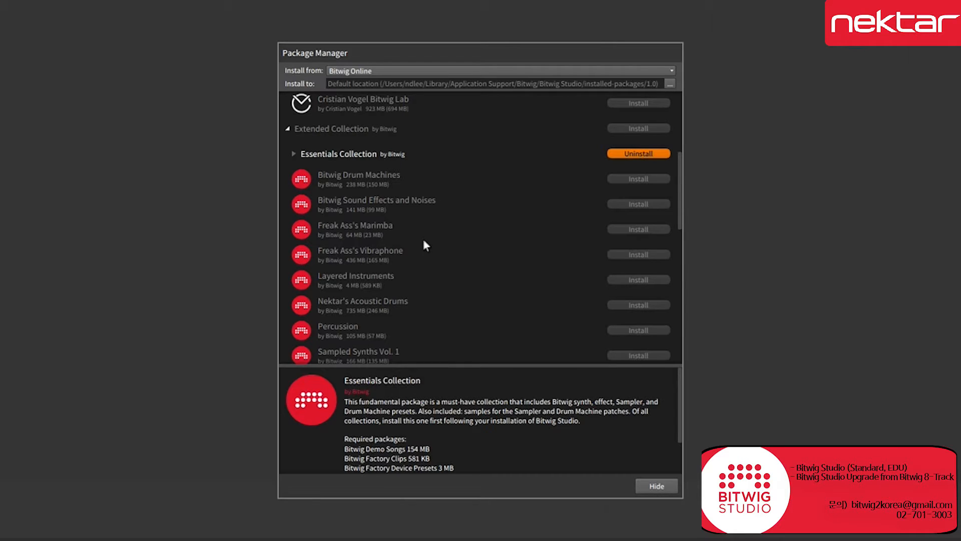
scroll(424, 242, down, 4)
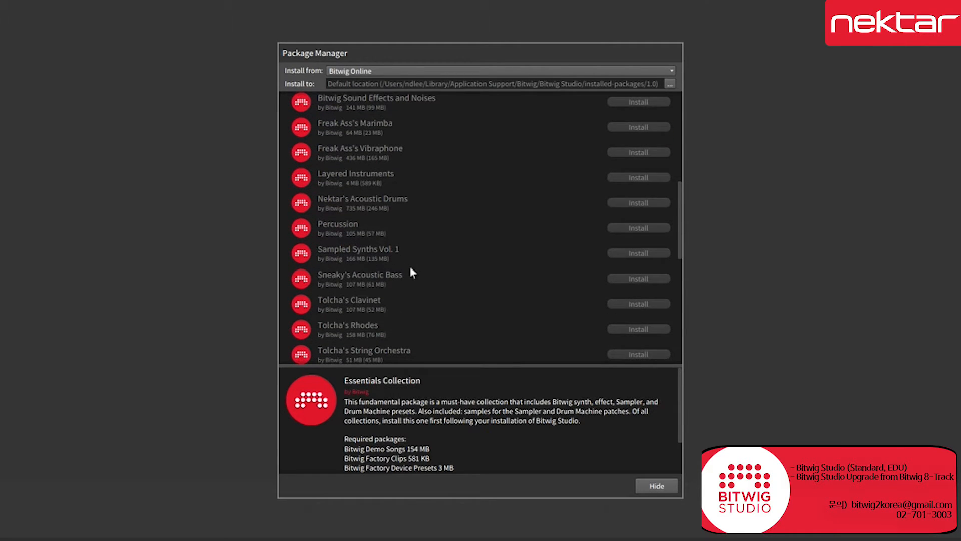
scroll(413, 273, down, 1)
scroll(430, 265, down, 2)
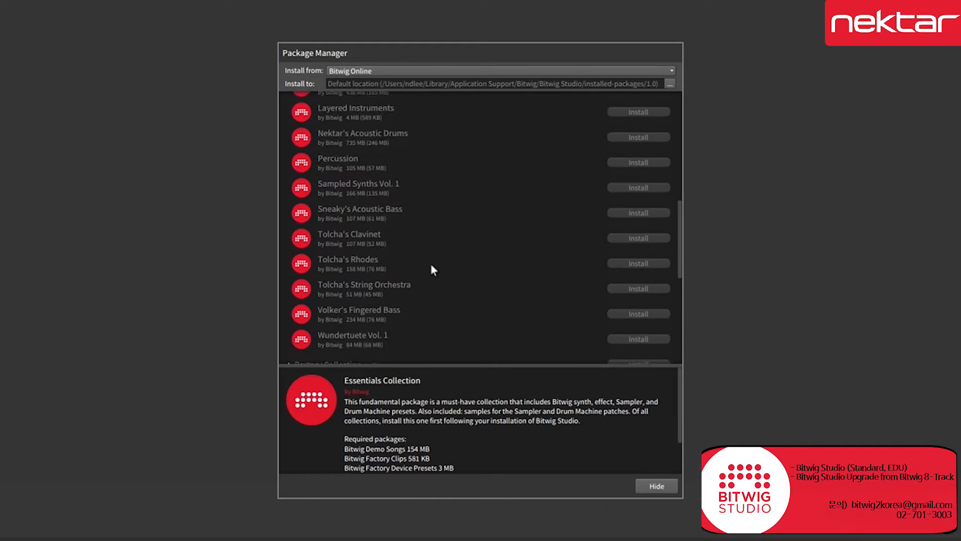
scroll(430, 262, down, 5)
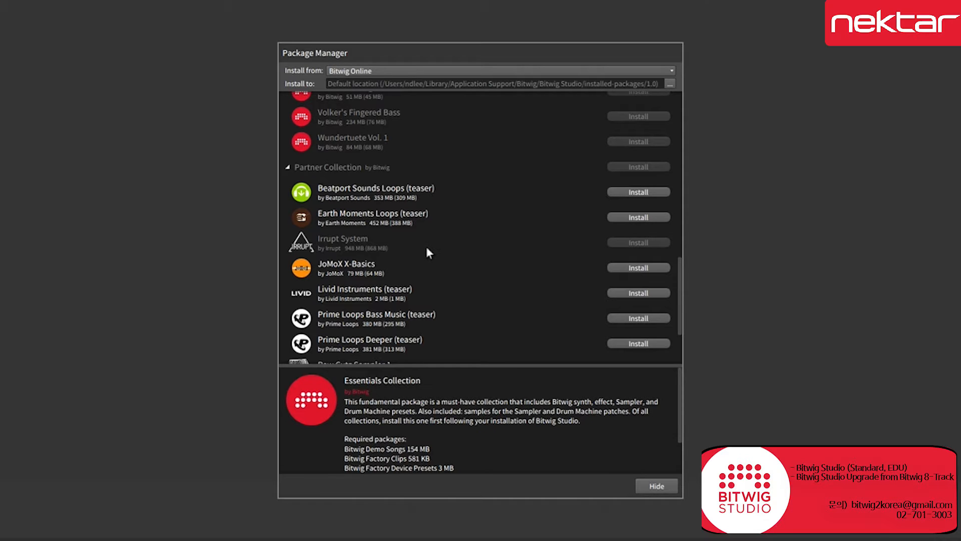
scroll(461, 245, down, 2)
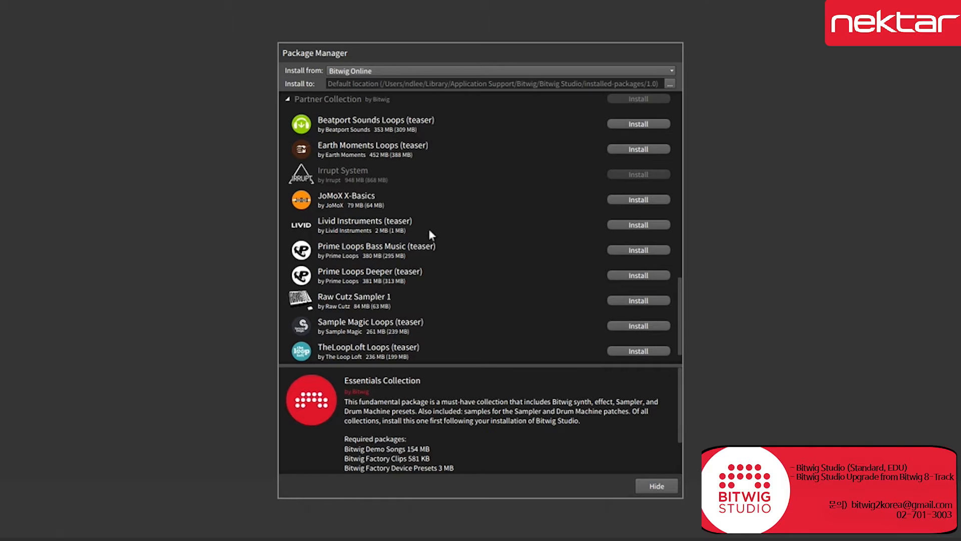
scroll(429, 235, down, 1)
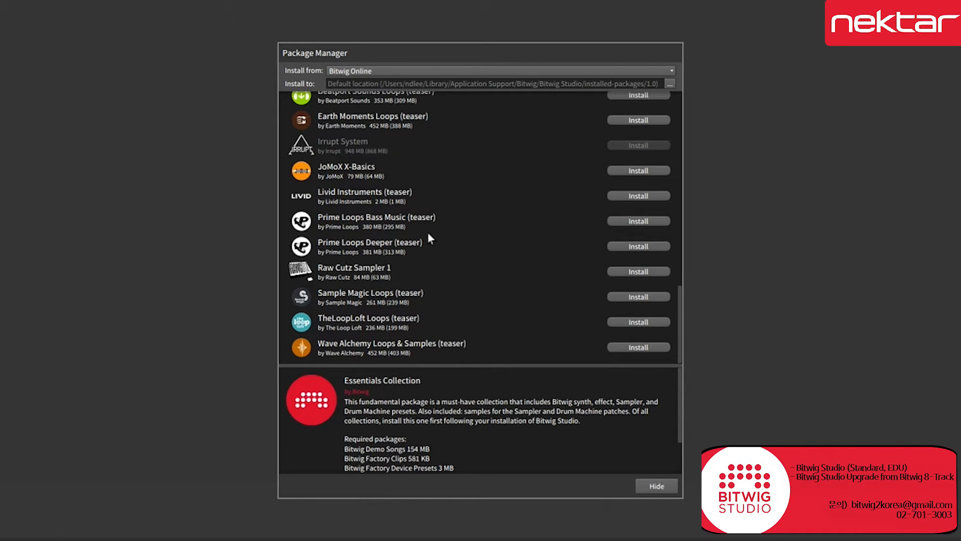
scroll(429, 235, up, 15)
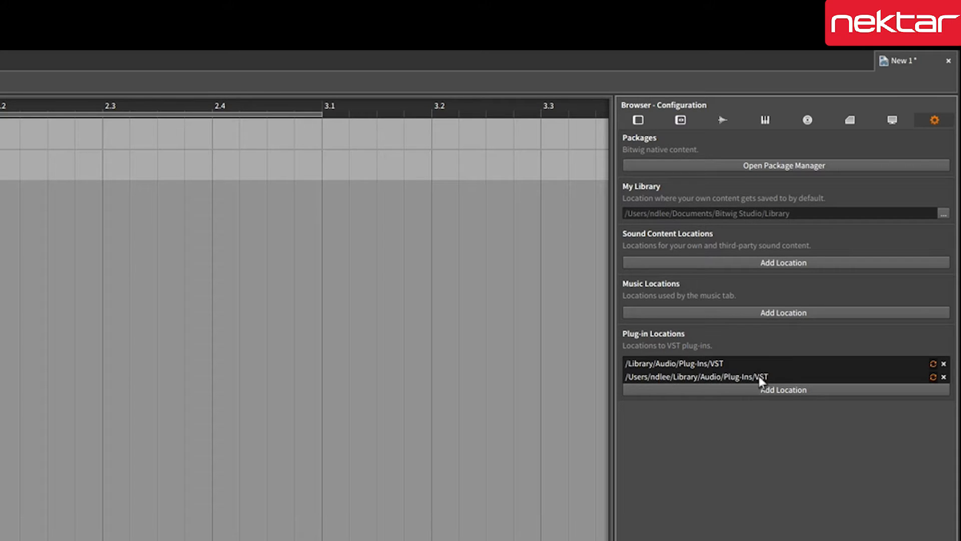
- Browse to the Library/Audio/Plug-Ins folders for an additional VST plug-in location, and cancel adding it
click(685, 390)
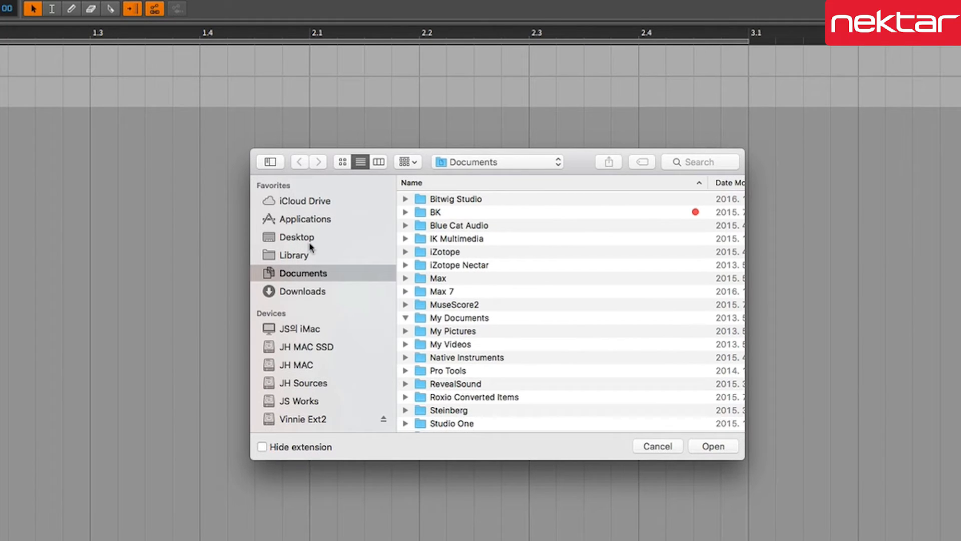
click(295, 255)
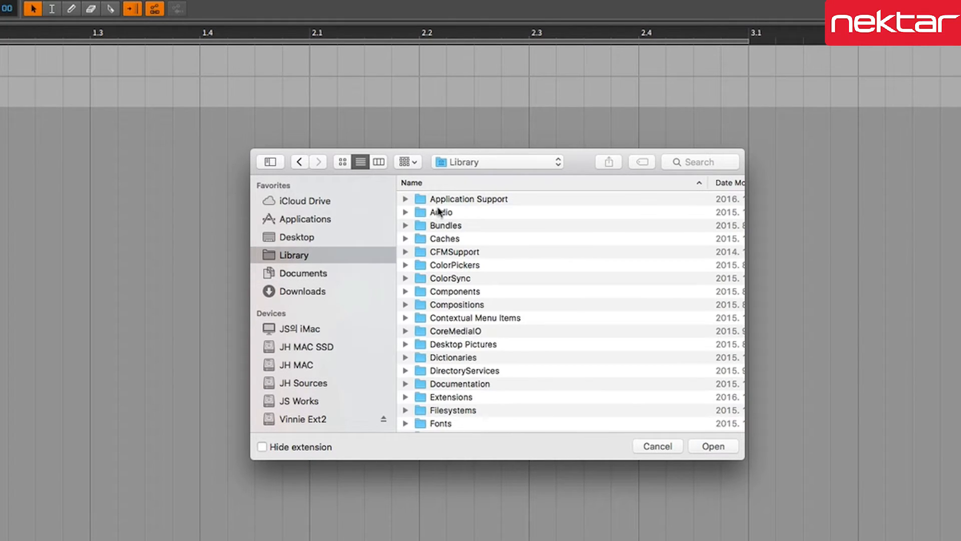
double_click(439, 212)
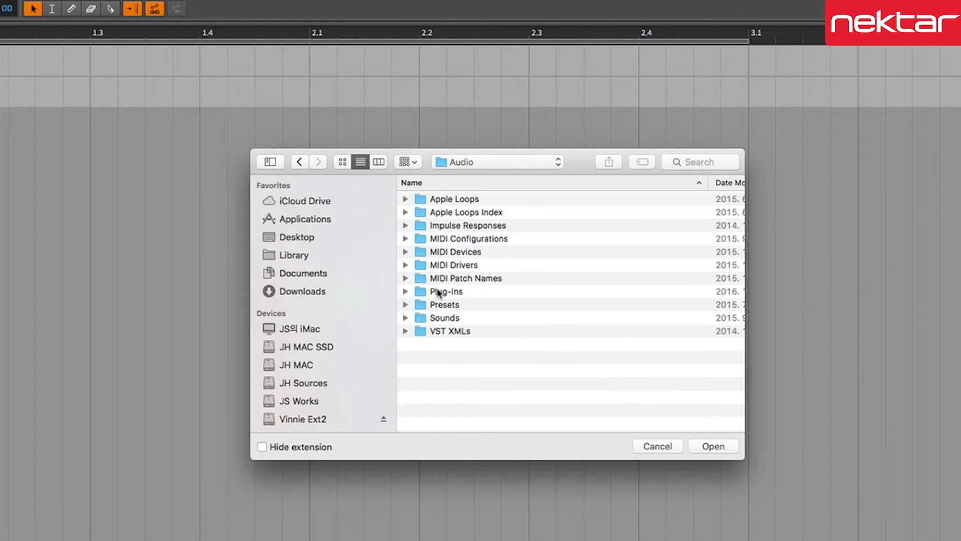
click(406, 292)
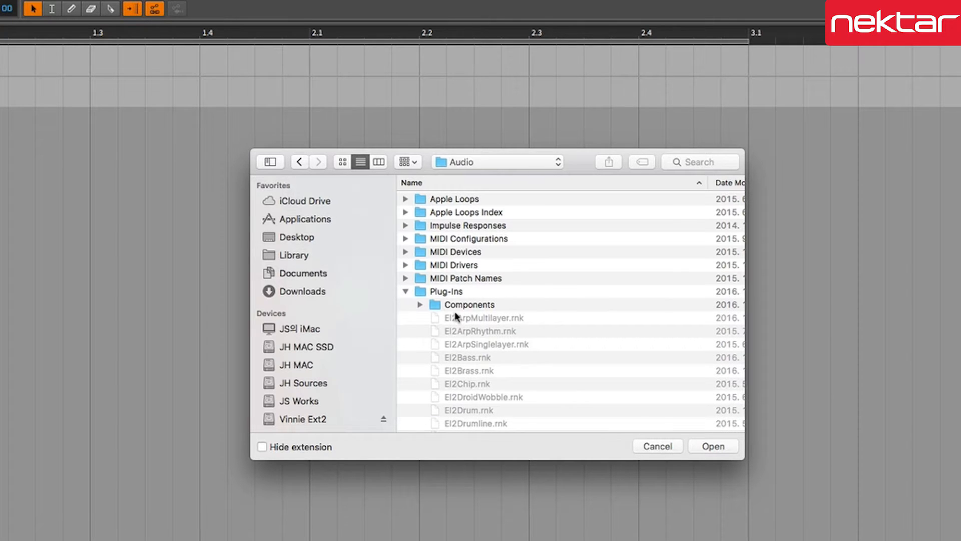
scroll(451, 315, down, 15)
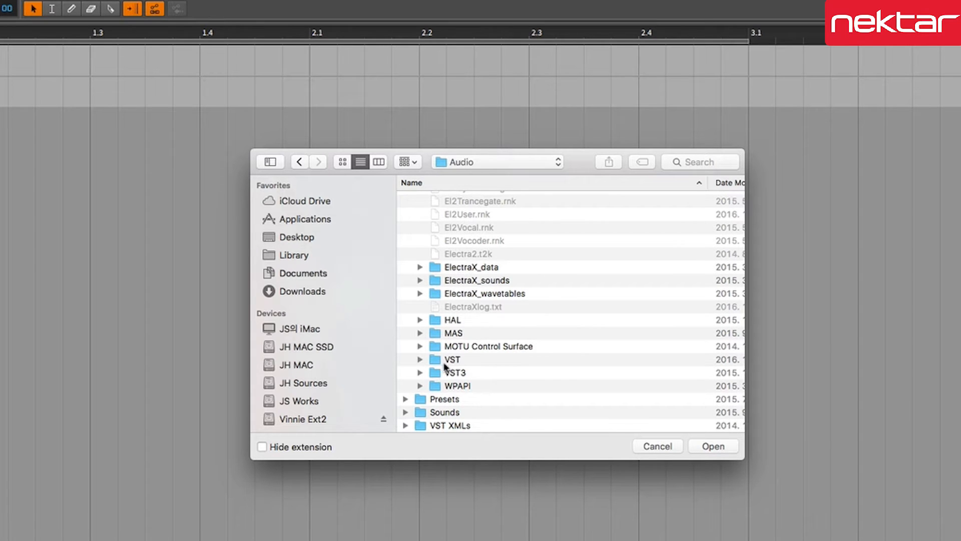
click(658, 445)
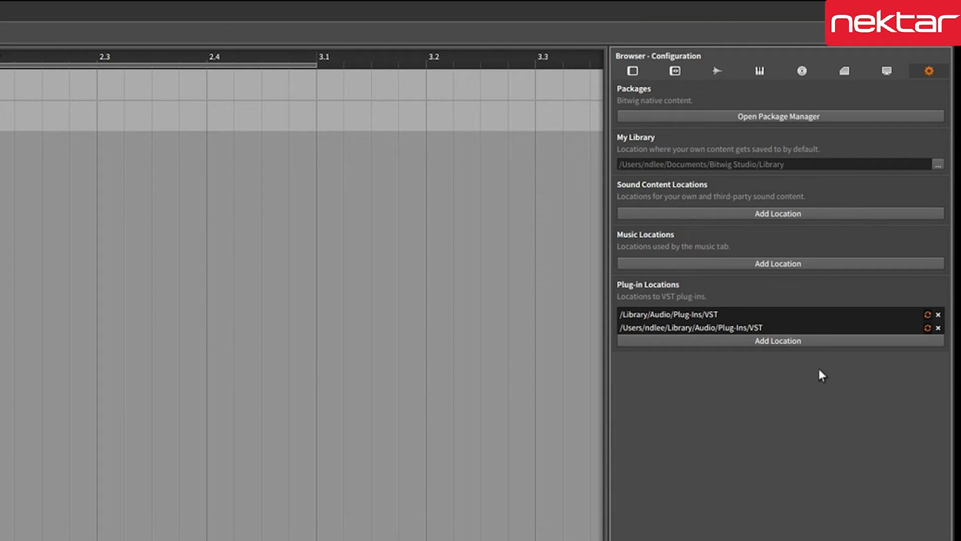
- Show the device list for all locations, filter it to the Bitwig location and look through the built-in devices
click(627, 71)
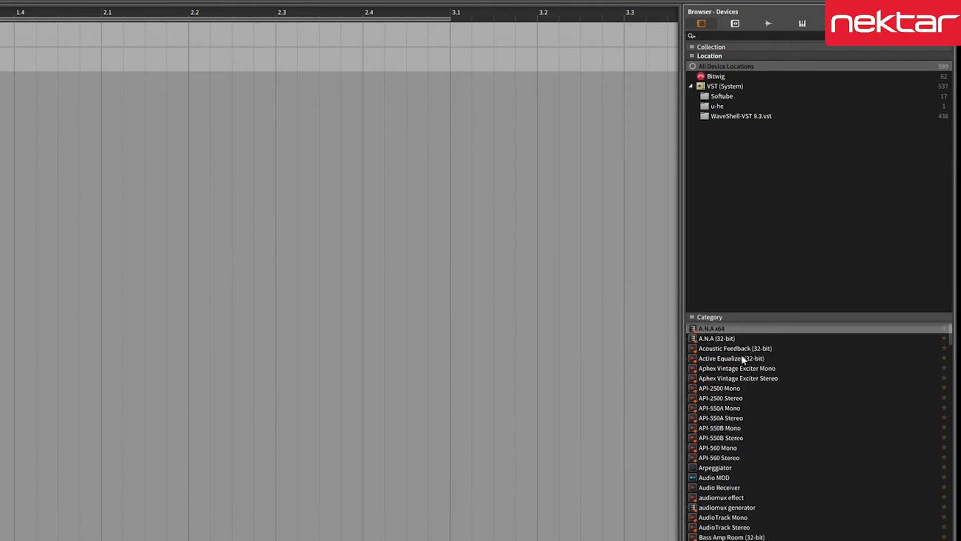
scroll(743, 359, down, 20)
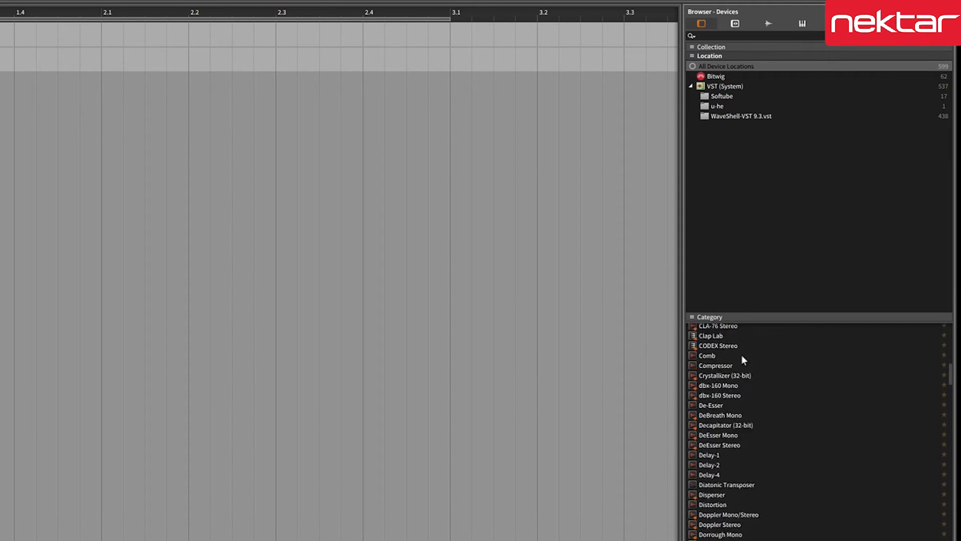
scroll(741, 356, up, 20)
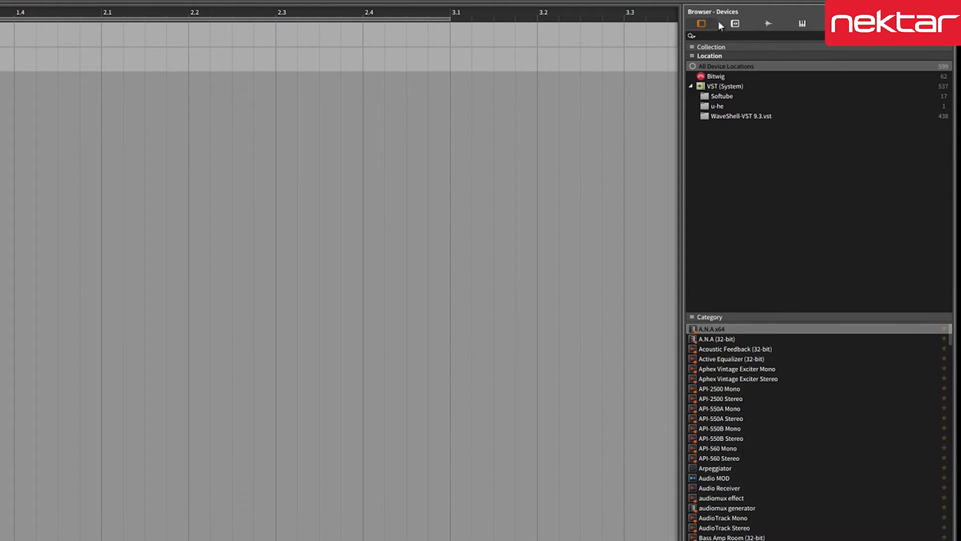
click(707, 77)
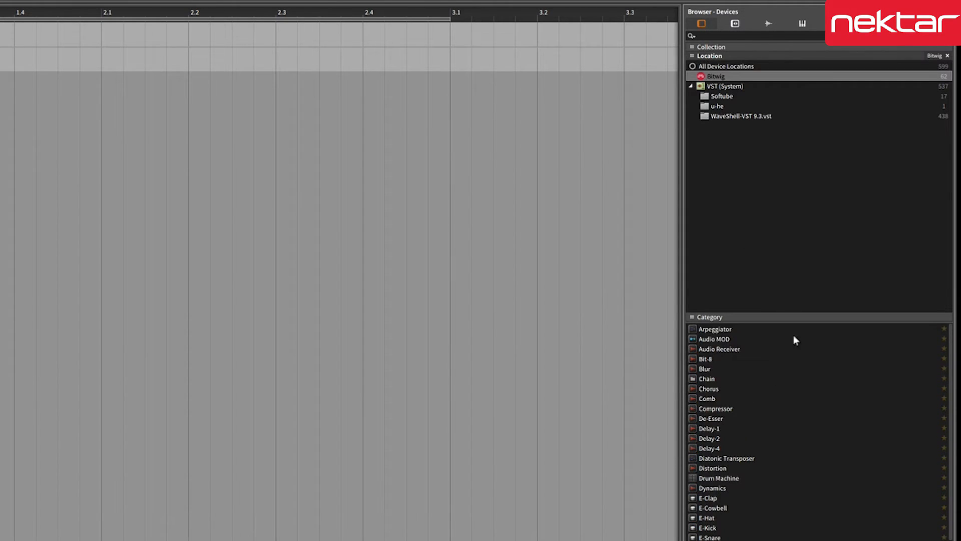
scroll(742, 389, down, 10)
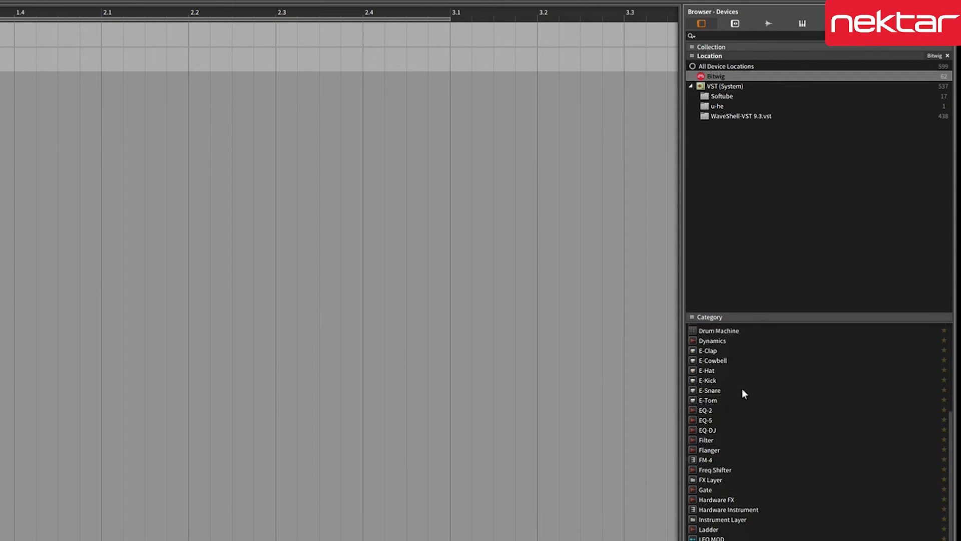
scroll(742, 389, up, 10)
scroll(742, 388, down, 10)
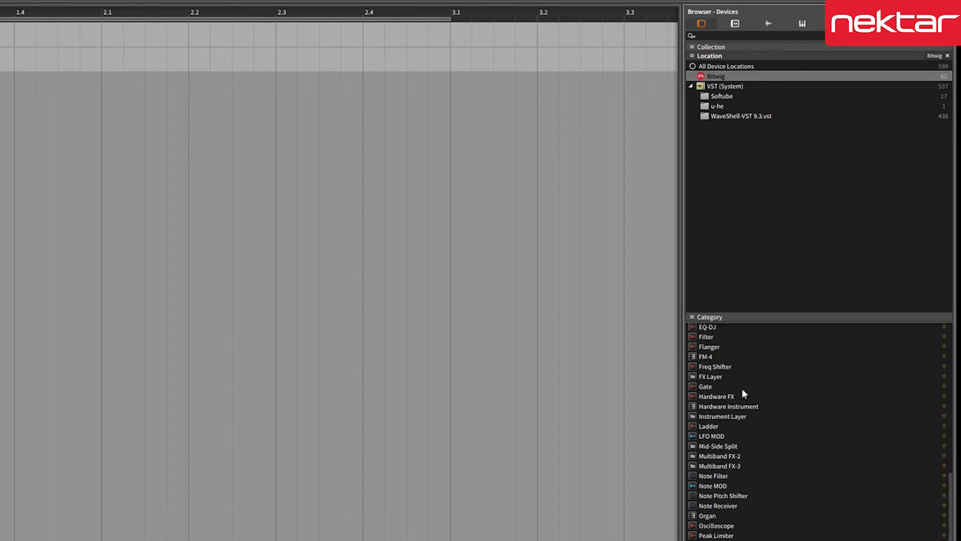
- Filter the browser's presets to the Polysynth device, and delete the default Polysynth inserted on the instrument track
click(734, 25)
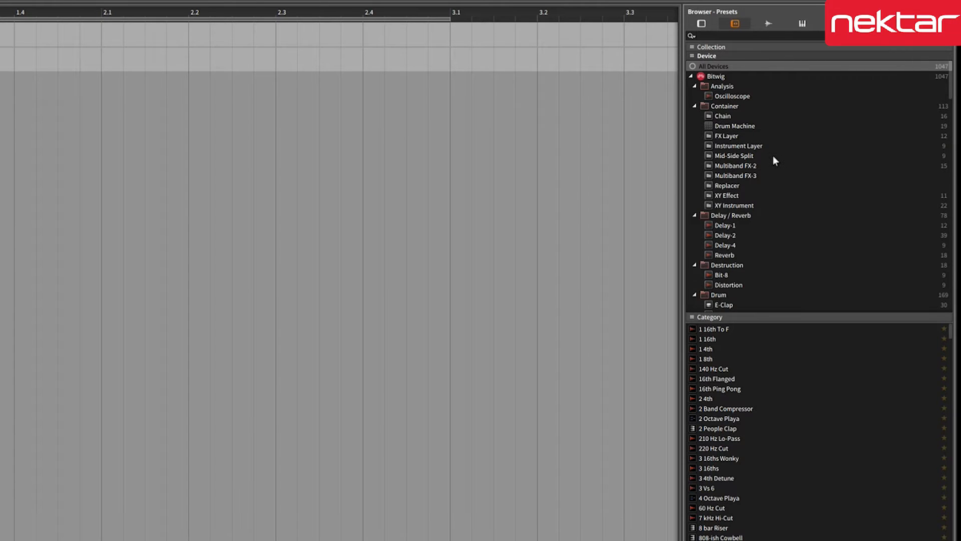
scroll(773, 155, down, 8)
scroll(774, 157, down, 8)
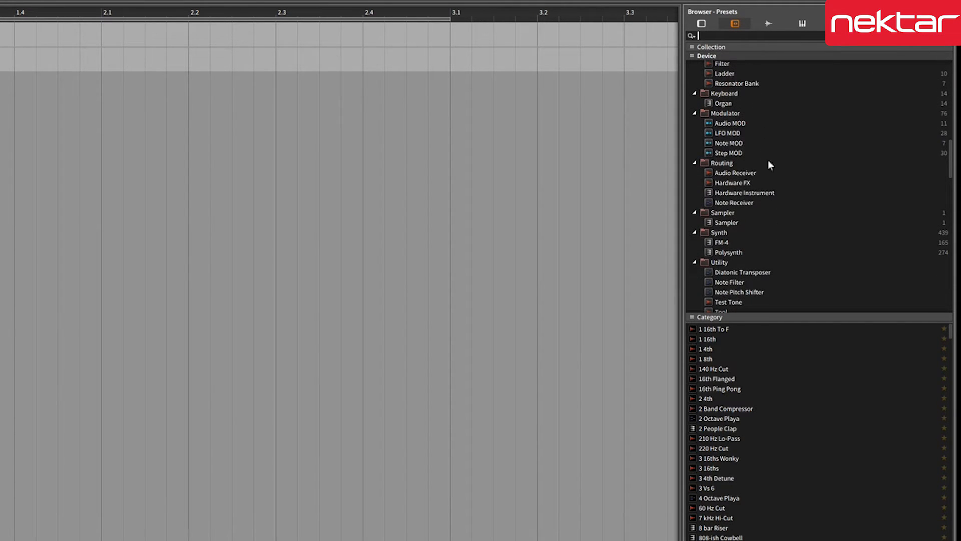
click(727, 254)
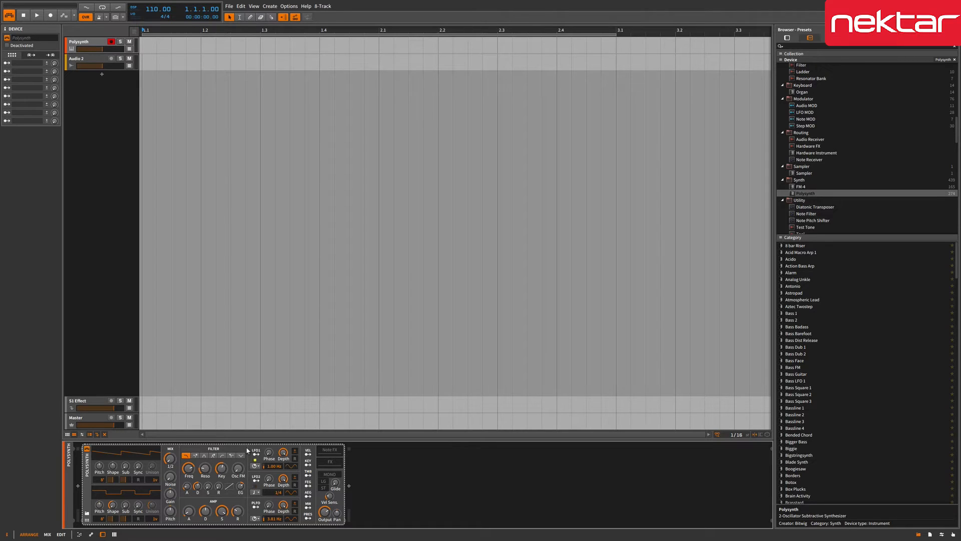
key(Delete)
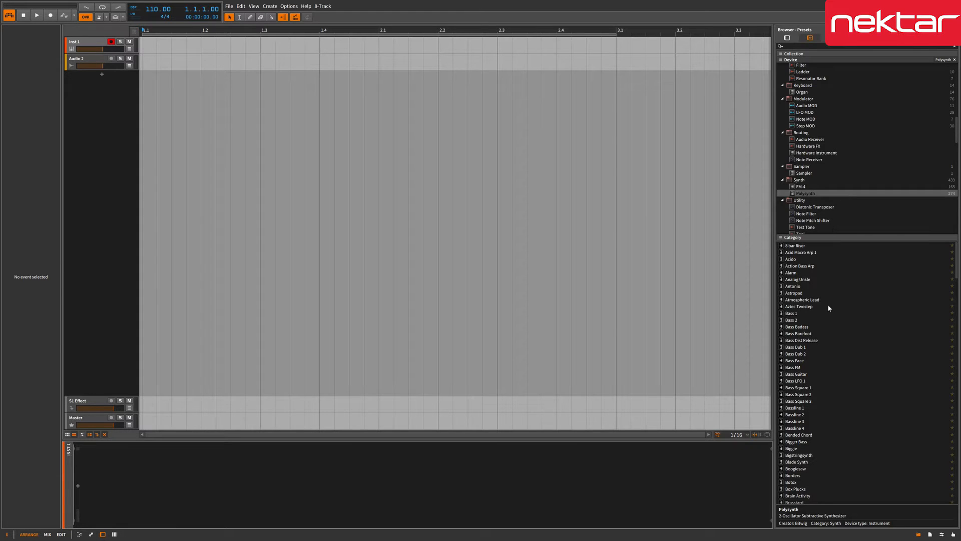
- Load the Polysynth preset Cowbell on the instrument track and replace it with the Dark Pad preset
scroll(827, 284, down, 8)
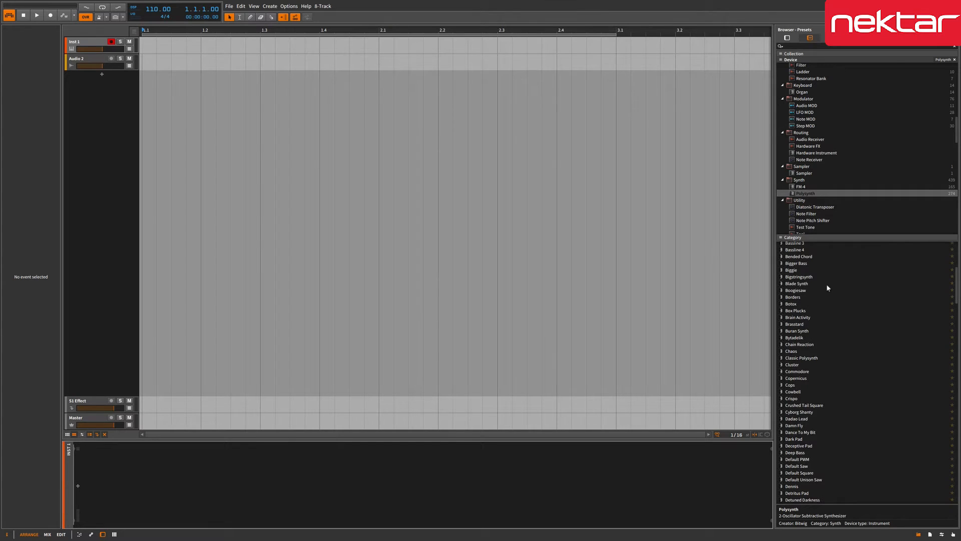
scroll(827, 284, down, 2)
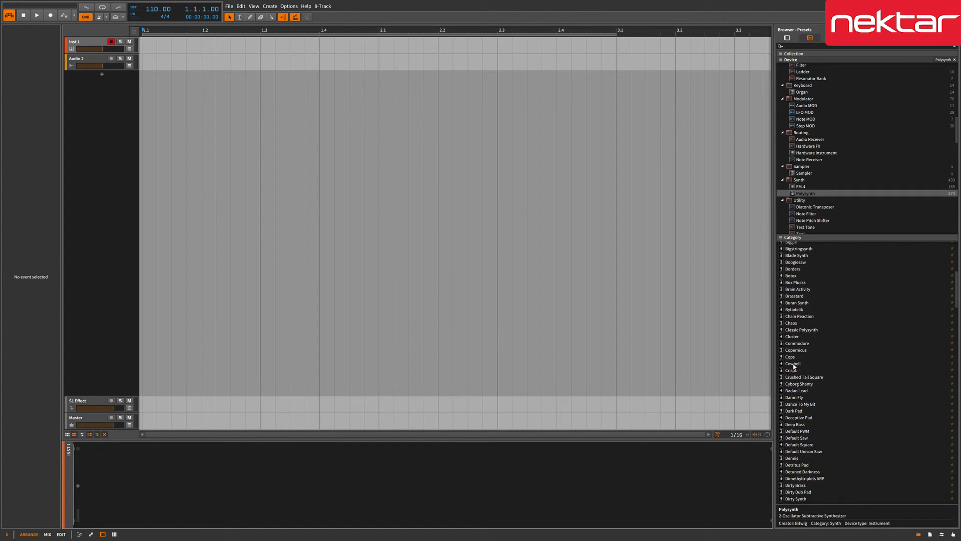
double_click(794, 364)
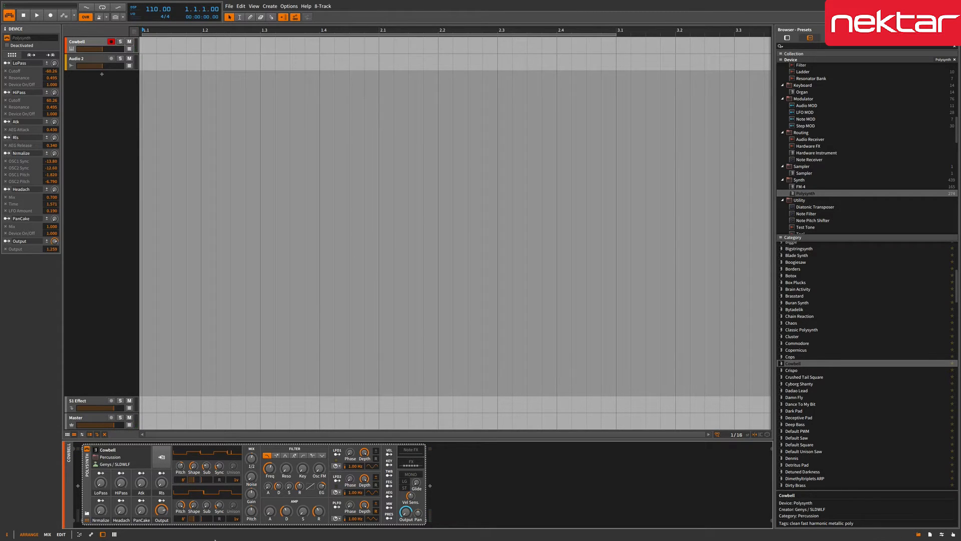
click(796, 411)
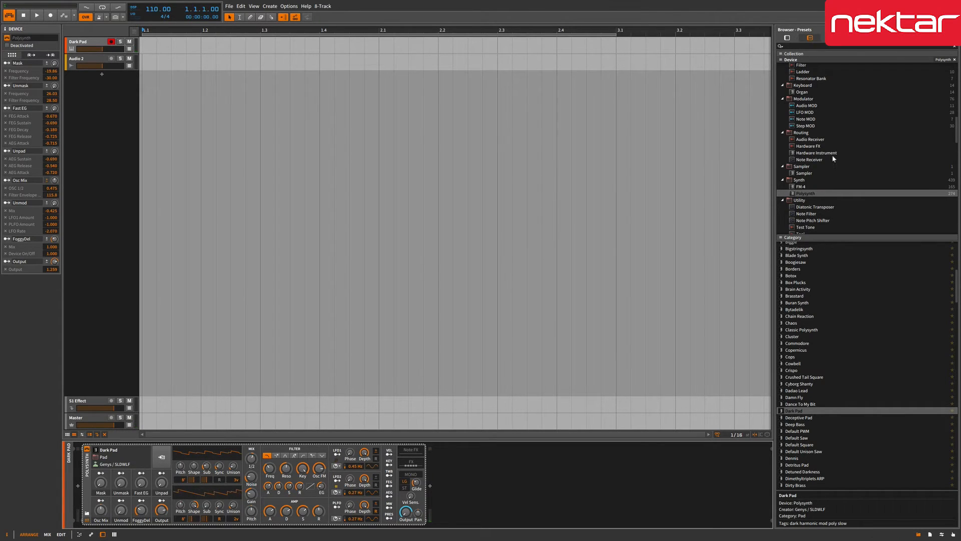
- Show the samples in the browser, select Clap 12bit Gothen 01.wav and enable automatic preview playback
scroll(833, 158, down, 3)
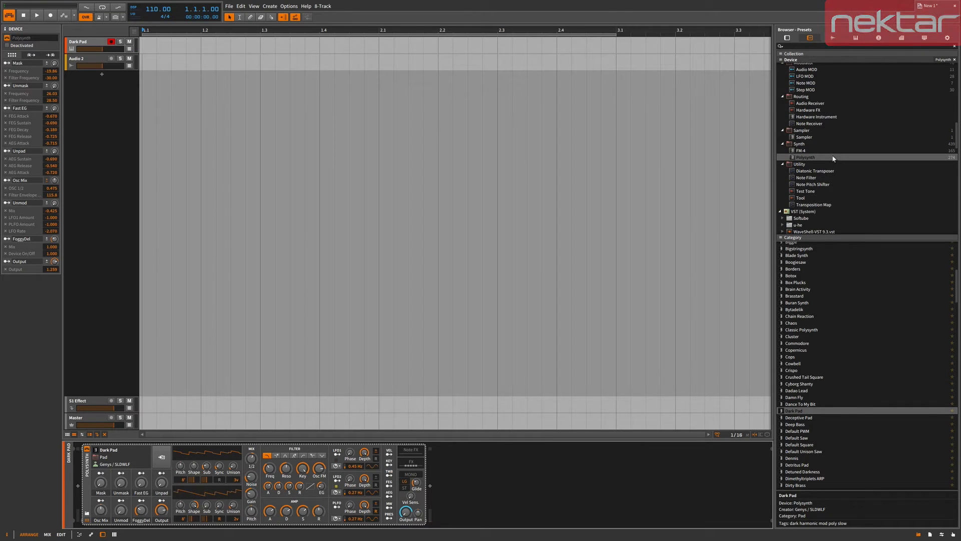
click(834, 38)
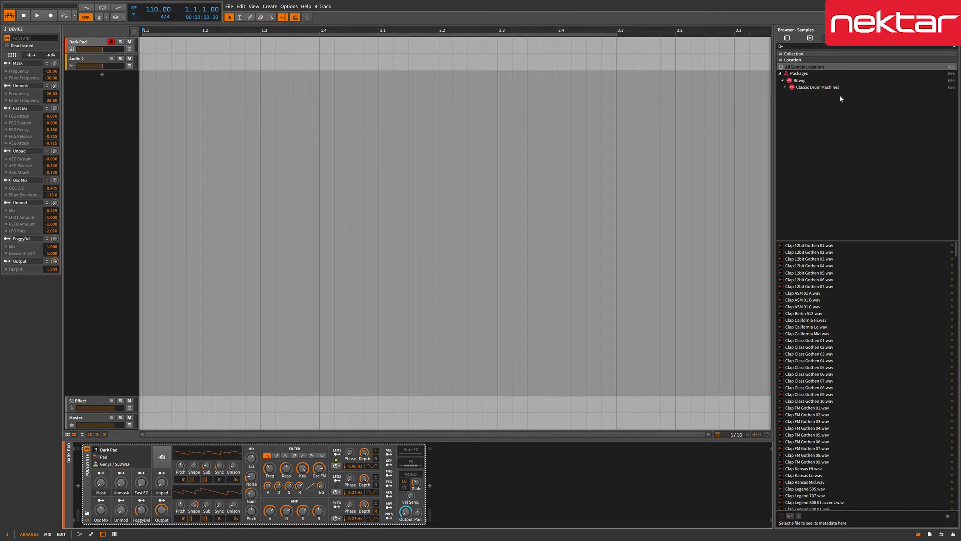
click(800, 248)
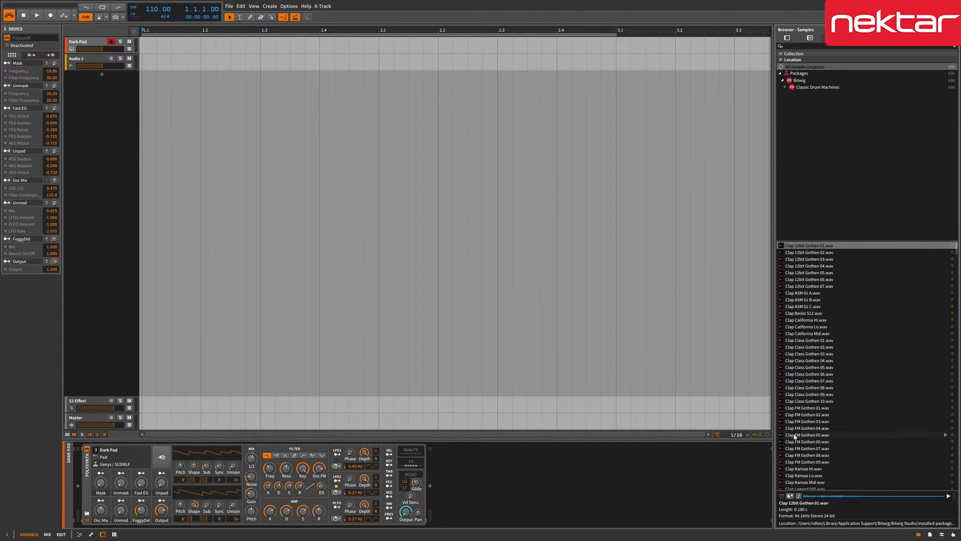
click(791, 497)
- Audition the samples Clap 12bit Gothen 02.wav, 03.wav and 04.wav
click(797, 254)
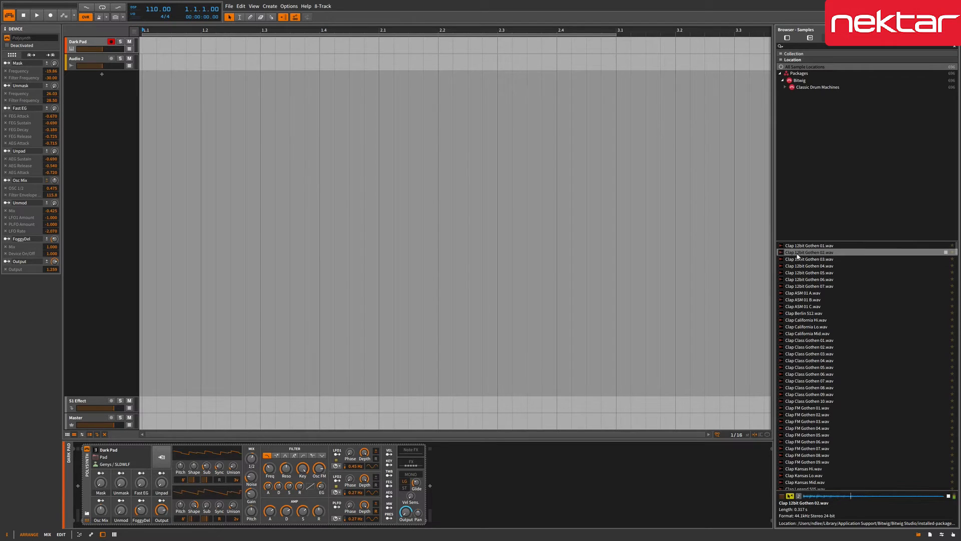
click(799, 259)
click(799, 268)
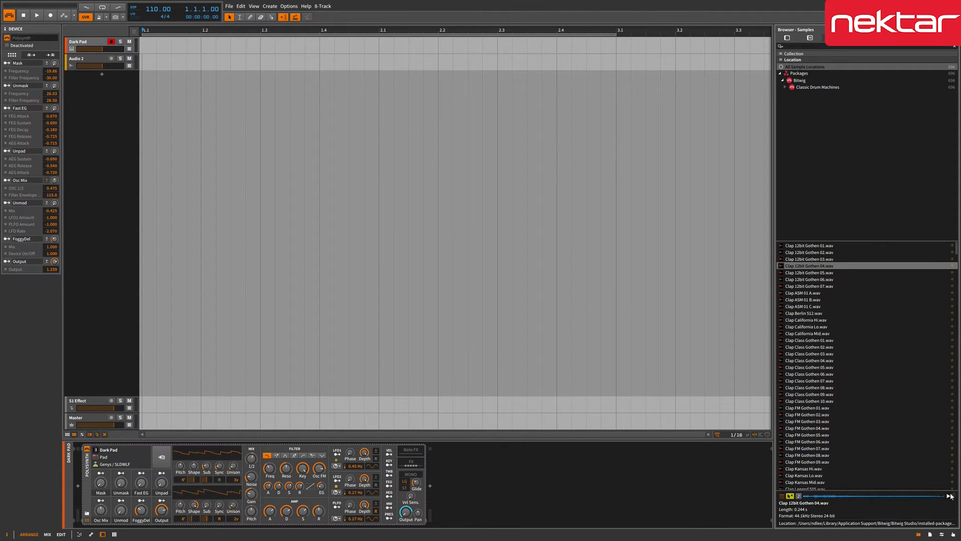
- Replay Clap 12bit Gothen 04.wav and audition the samples Clap 12bit Gothen 05.wav, 06.wav and 07.wav
click(793, 495)
click(949, 497)
click(945, 274)
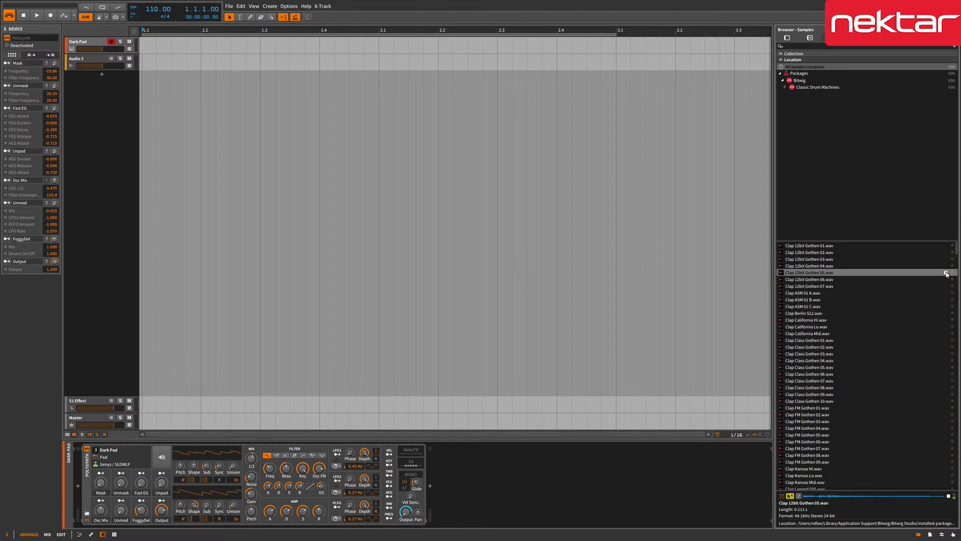
click(946, 279)
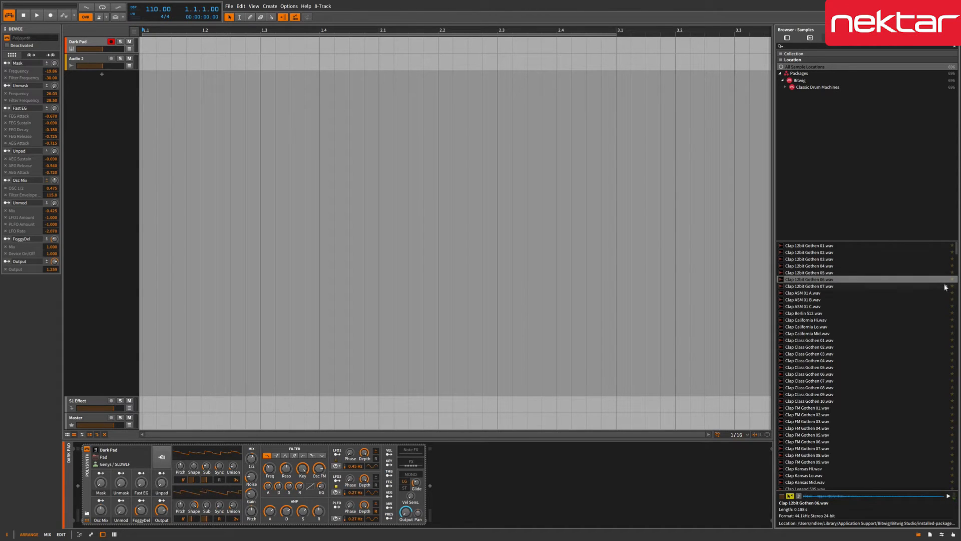
click(945, 286)
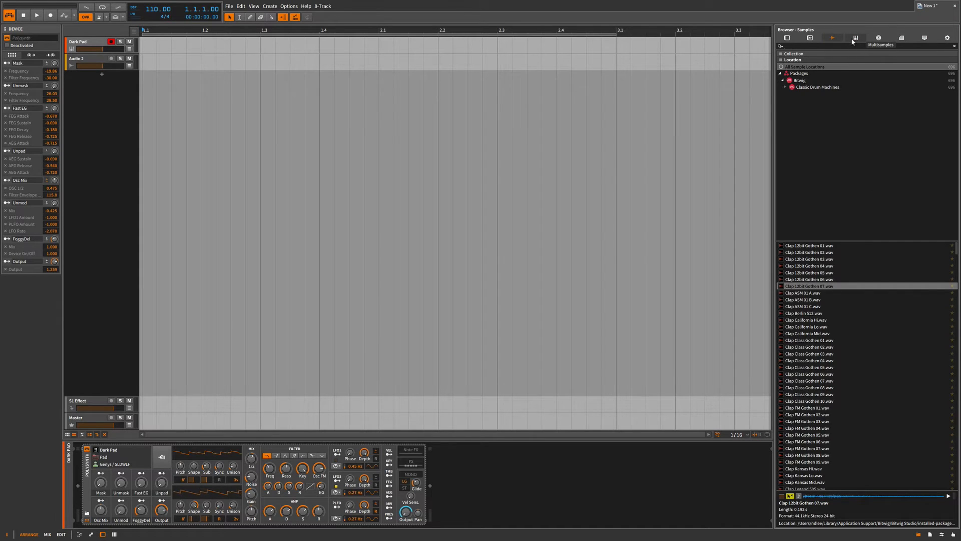
- Look through the browser's multisamples, music and clips
click(856, 38)
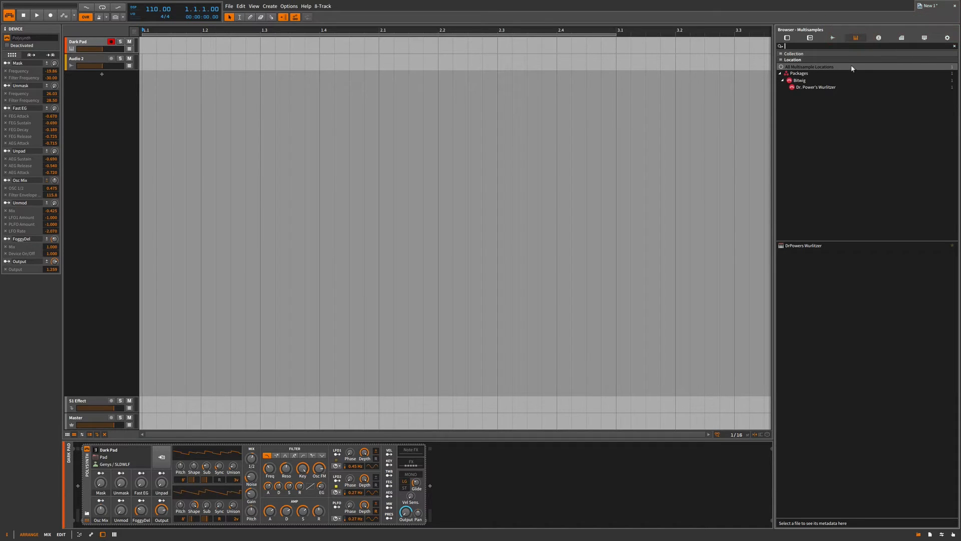
click(877, 39)
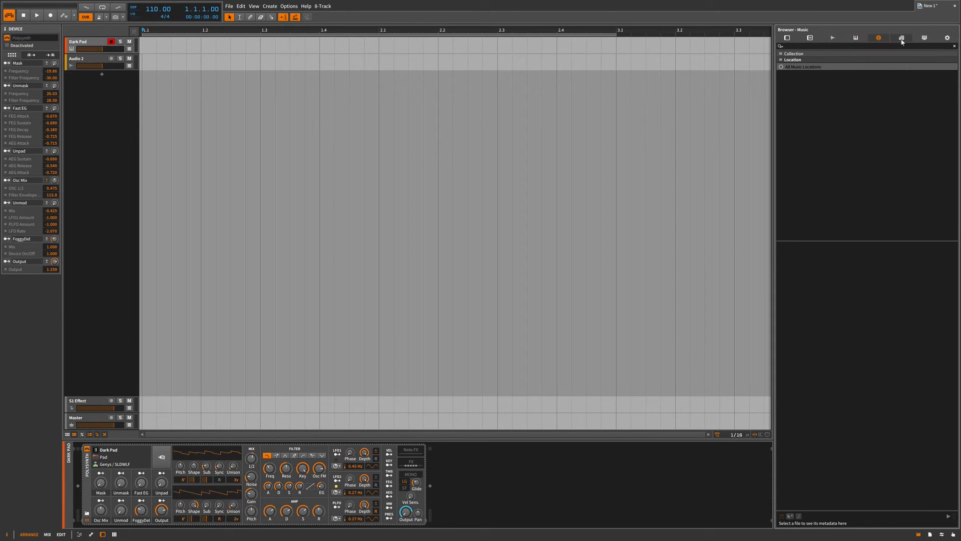
click(902, 39)
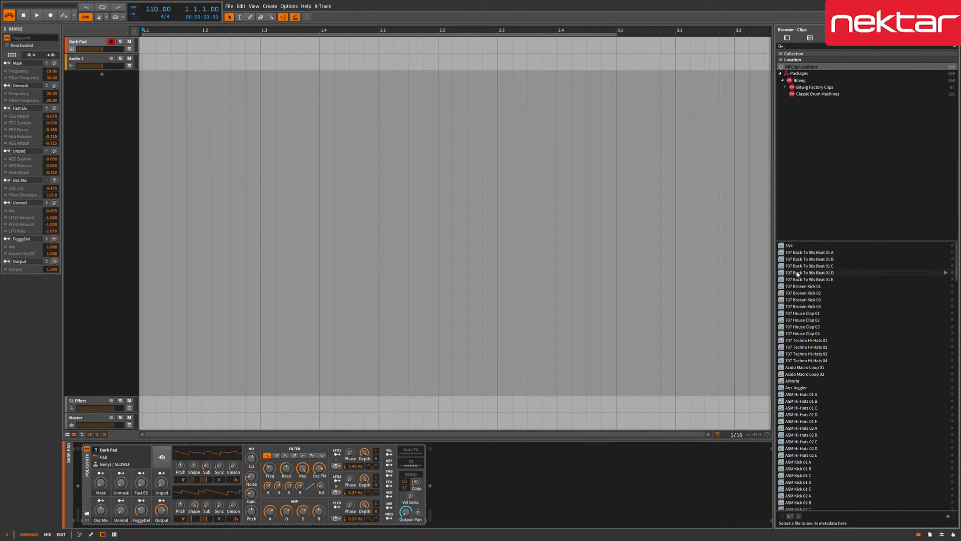
- Audition the clips 707 Back To 90s Beat 01 A and 01 B, and place 01 B on a new track at bar 1
click(798, 256)
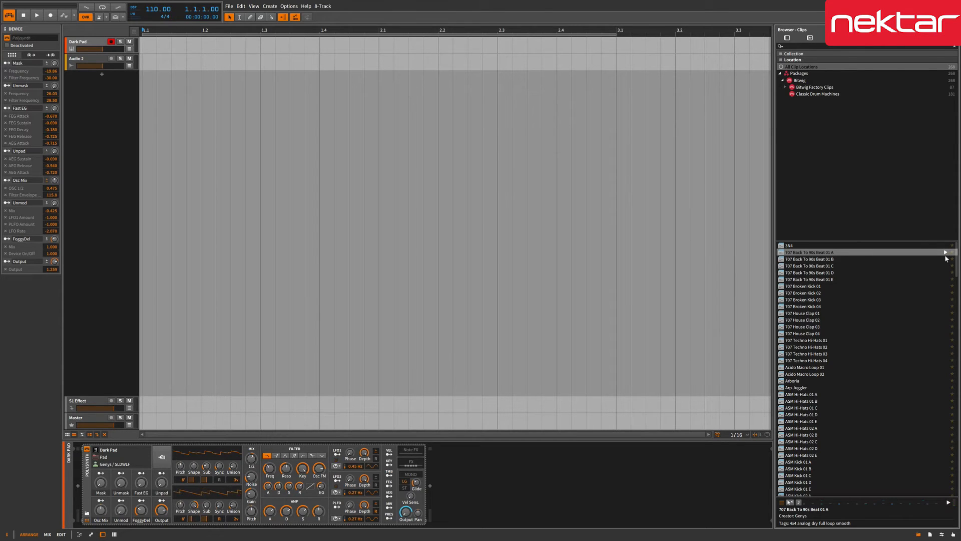
click(946, 260)
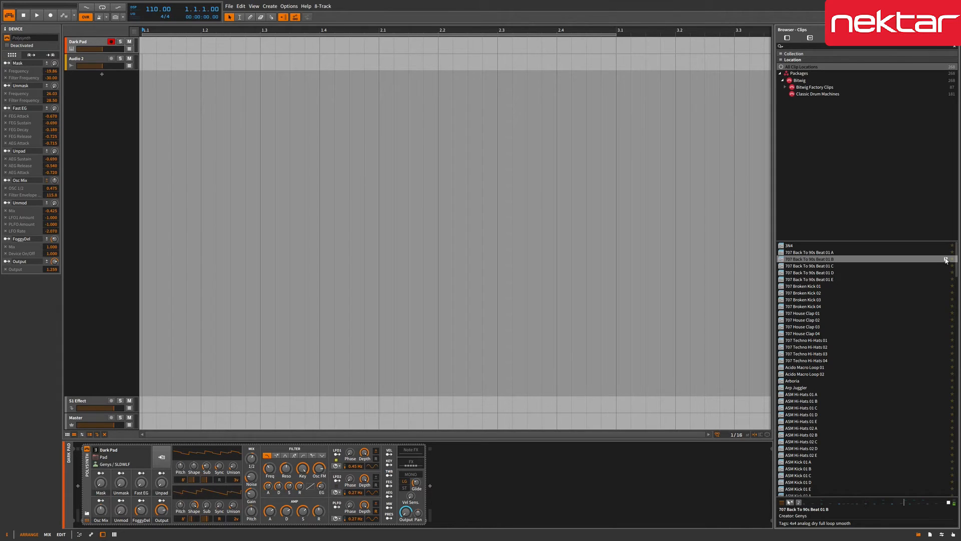
click(946, 260)
drag(840, 259, 148, 99)
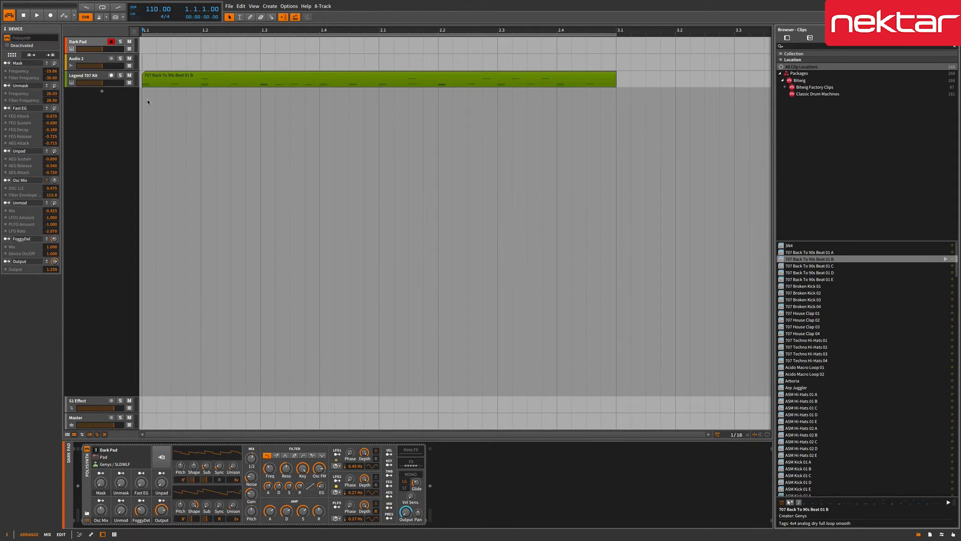
click(101, 83)
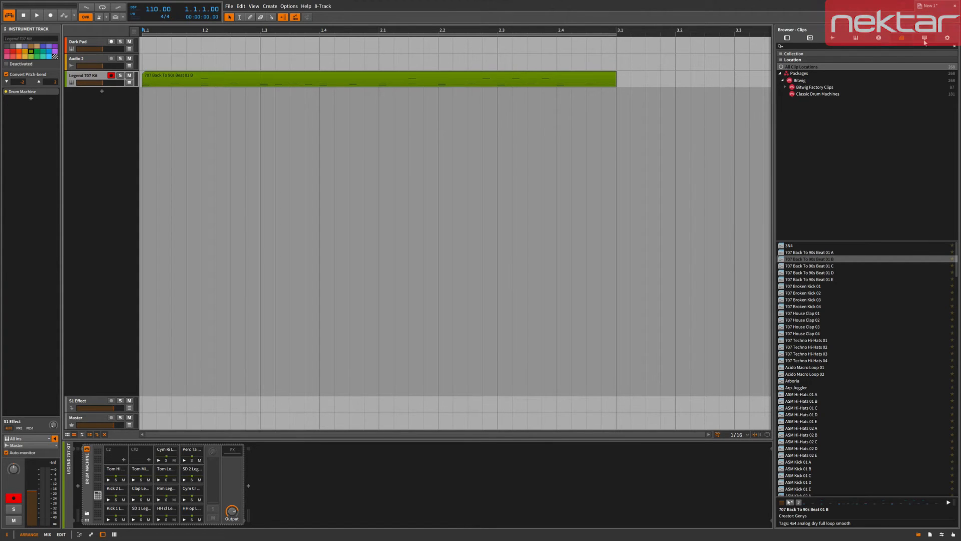
- View the file locations in the browser, and look at the project's info and used files
click(924, 39)
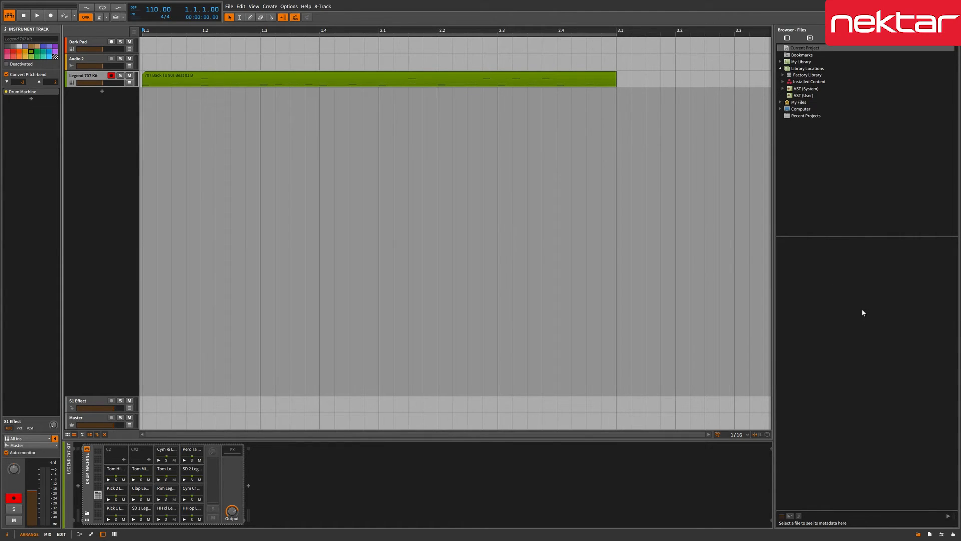
click(930, 534)
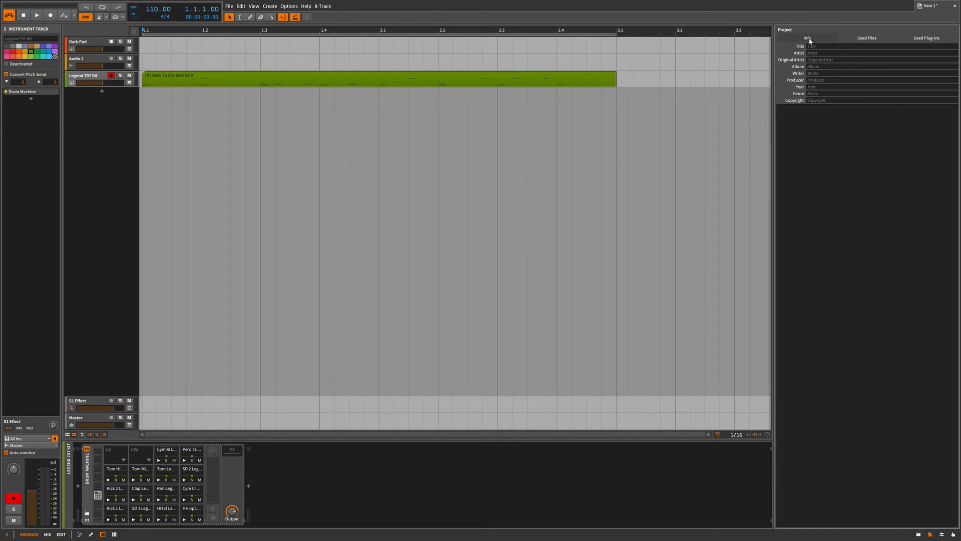
click(863, 39)
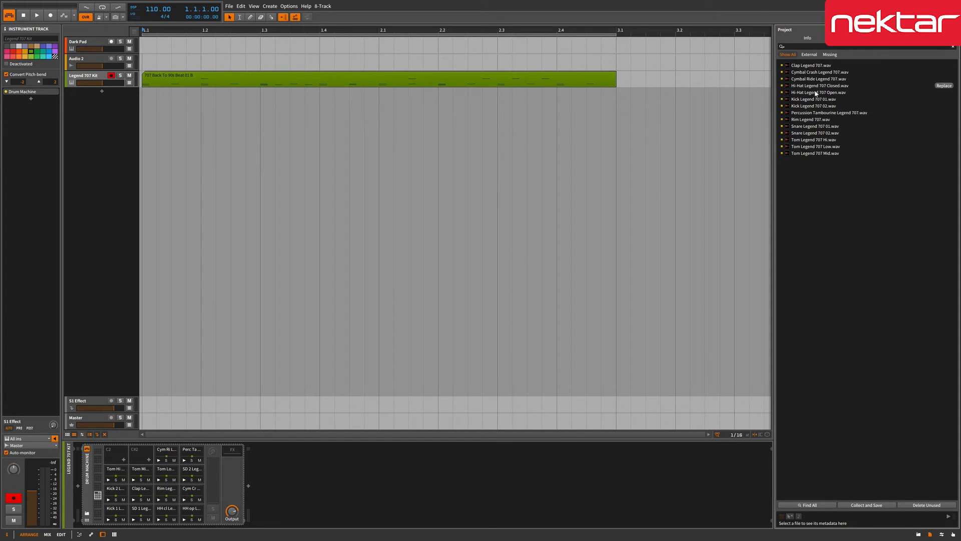
- Open the replacement file chooser for Clap Legend 707.wav, cancel it, and show the project's used plug-ins
click(814, 66)
click(943, 65)
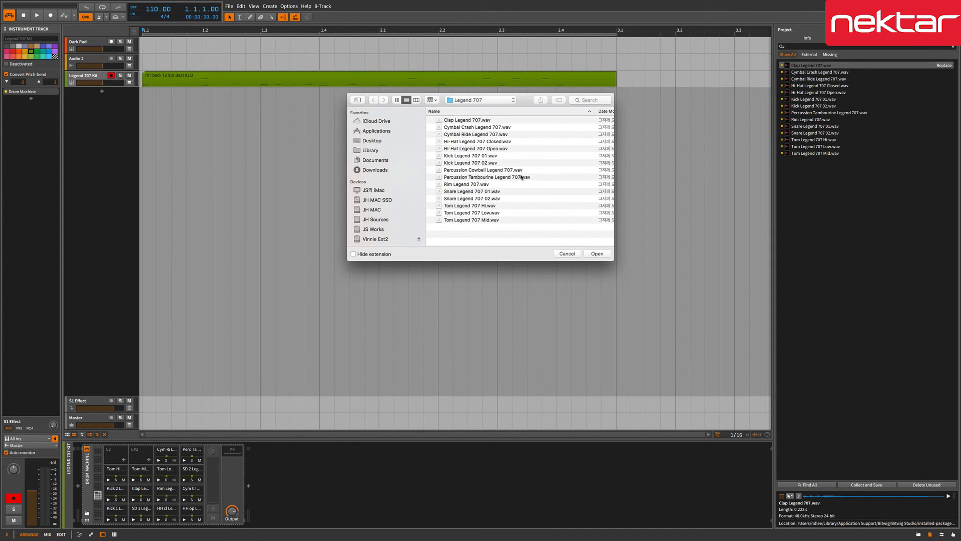
click(567, 254)
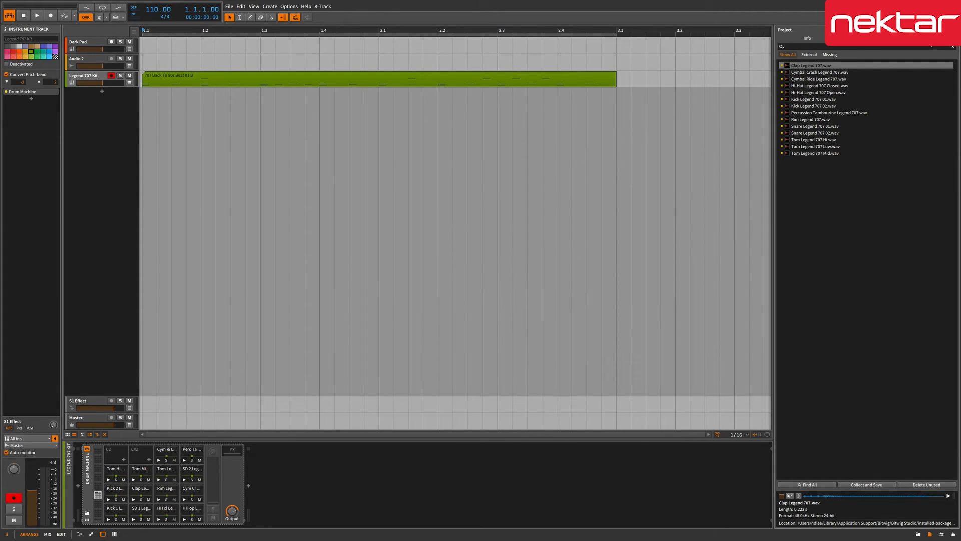
click(928, 38)
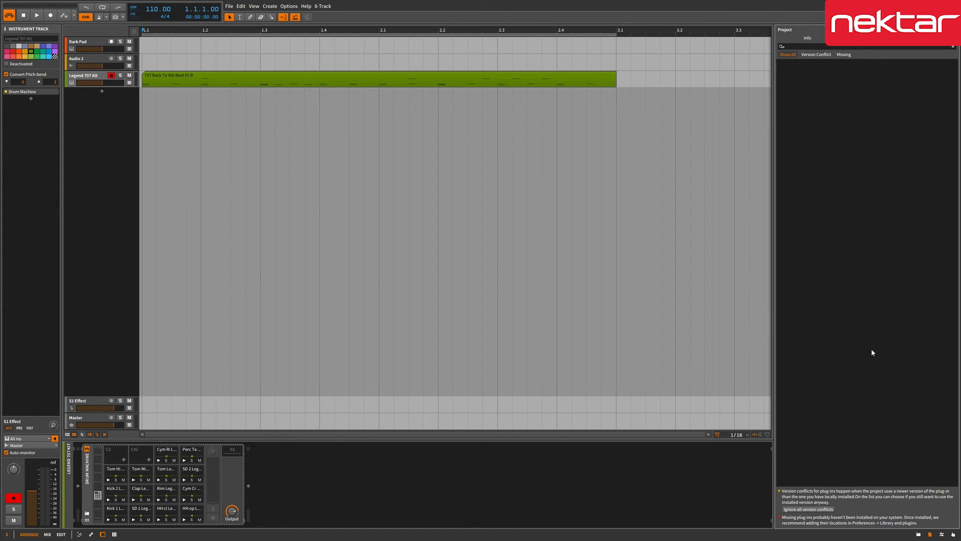
- Add Sylenth1.vst from the VST (System) location as a new instrument track and close the plug-in's window
click(919, 535)
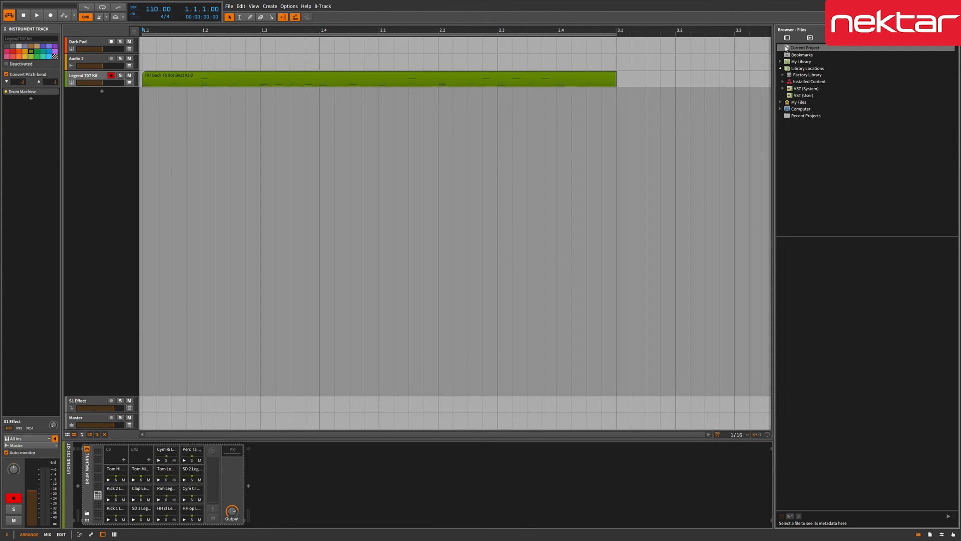
click(801, 89)
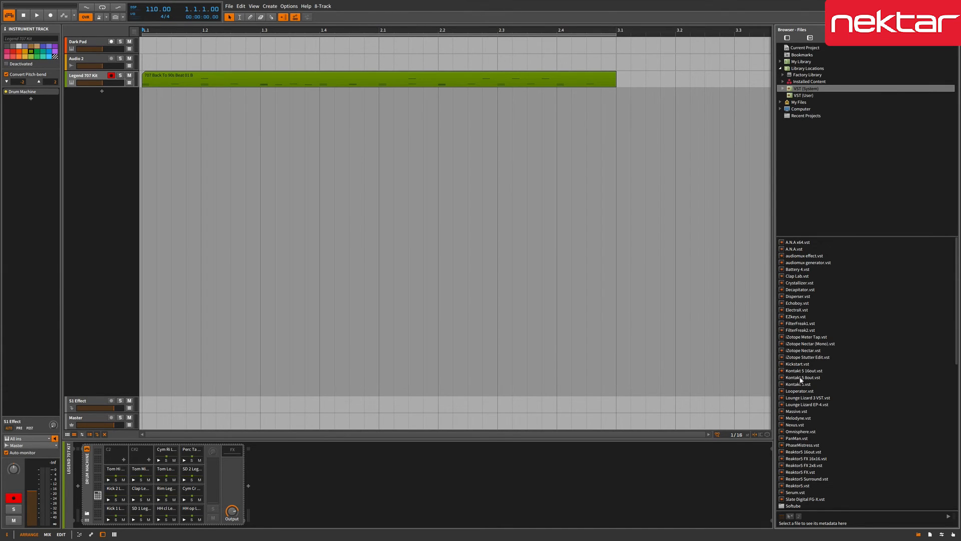
scroll(801, 379, down, 5)
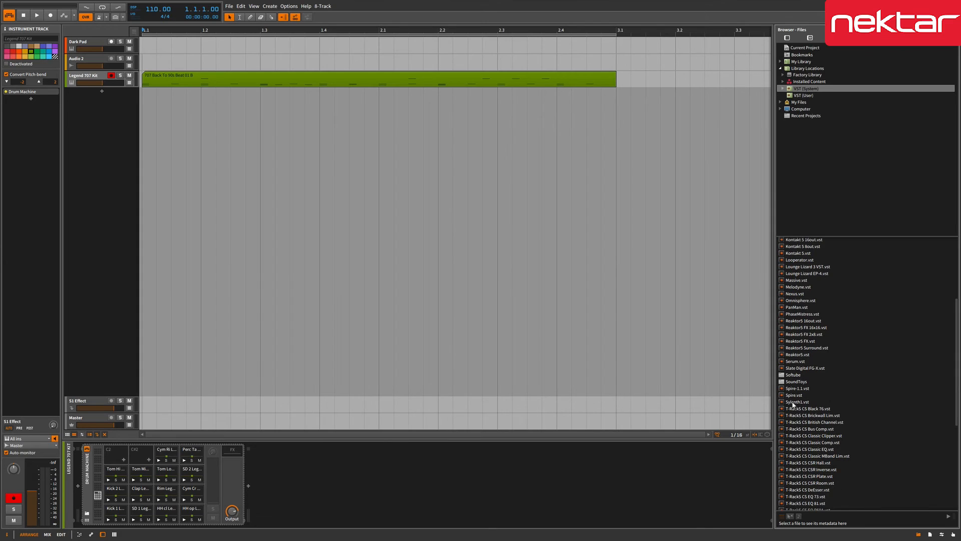
drag(793, 402, 206, 215)
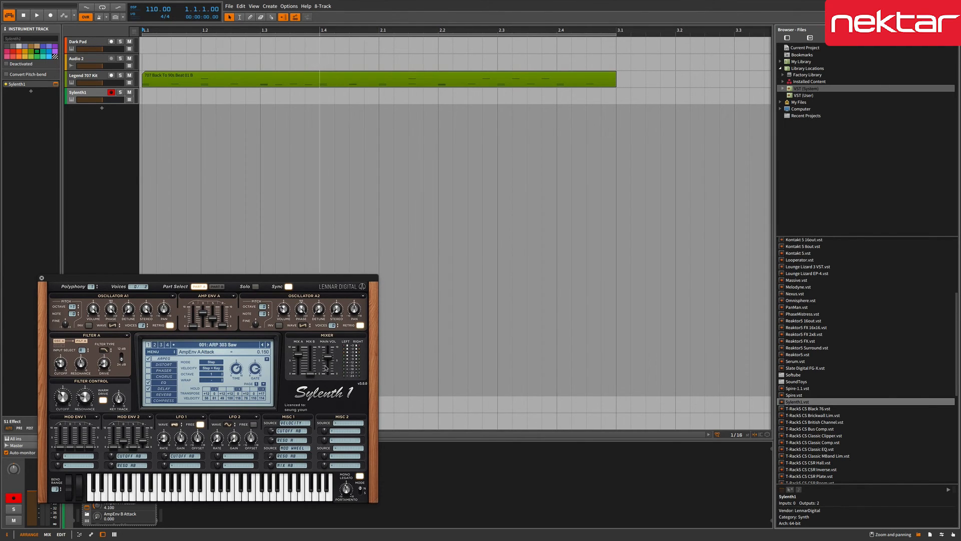
click(41, 278)
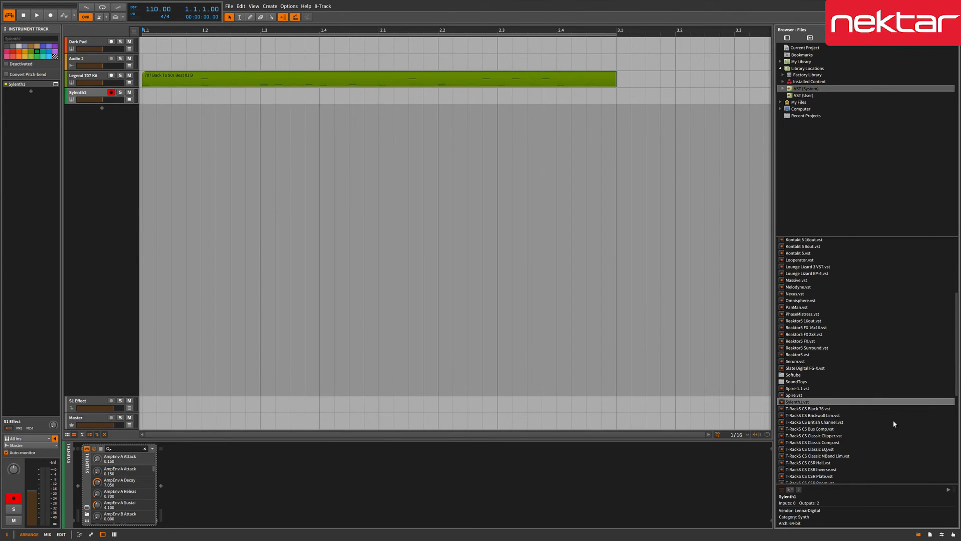
- Review the project's used plug-ins and used files, and view the Collect and Save options without saving
click(930, 534)
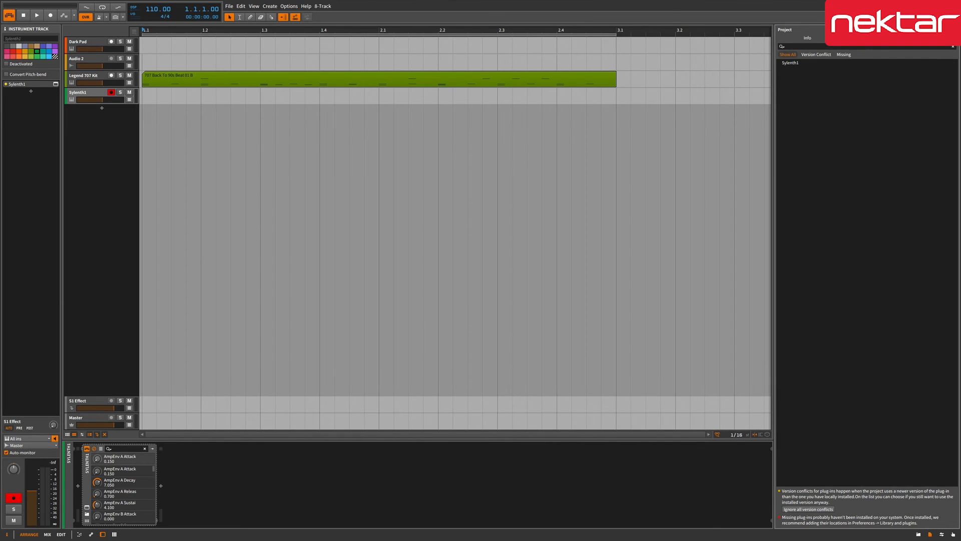
click(868, 38)
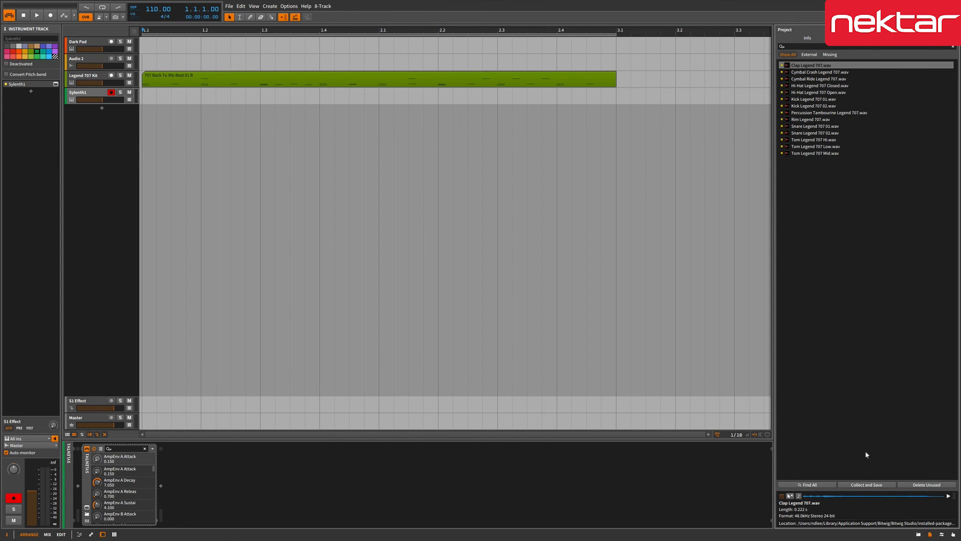
click(885, 486)
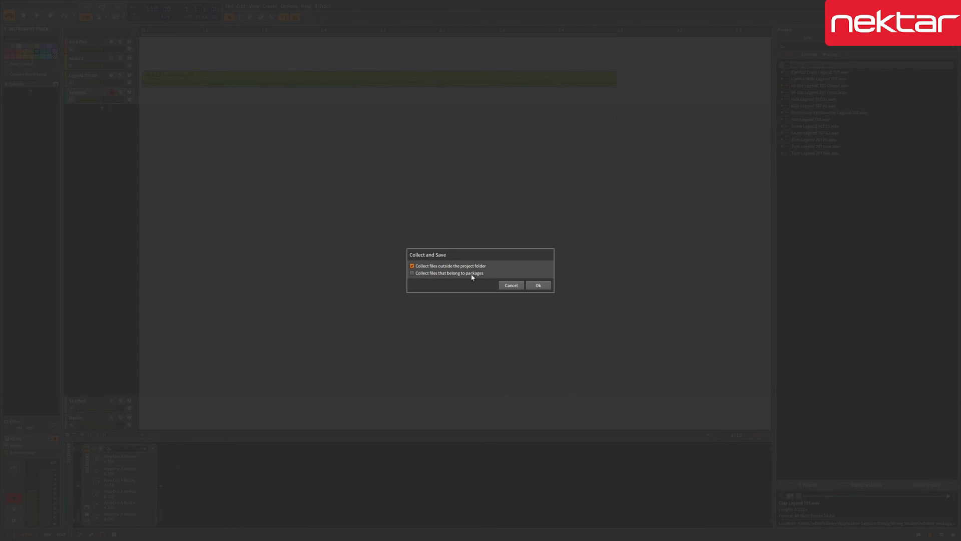
click(510, 284)
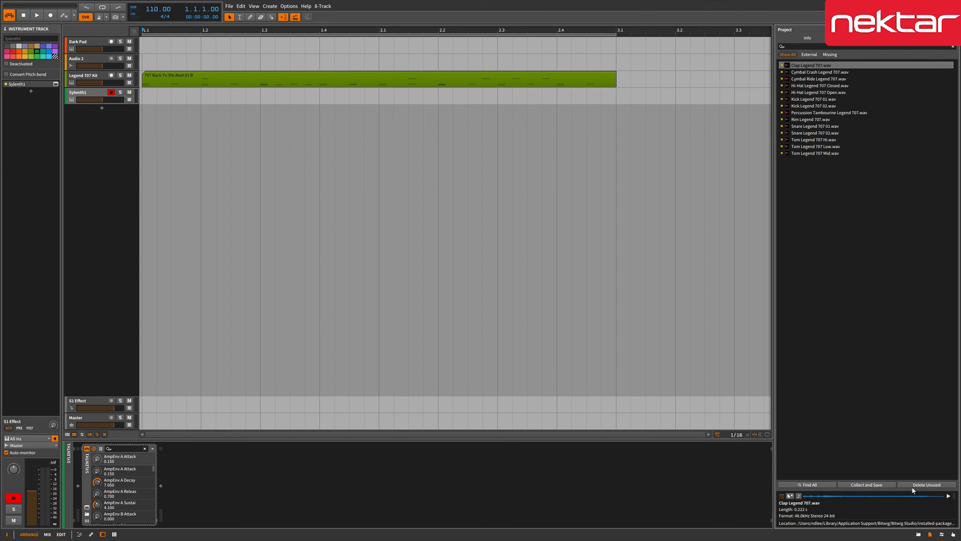
- Run the removal of unused files from the project folder
click(929, 486)
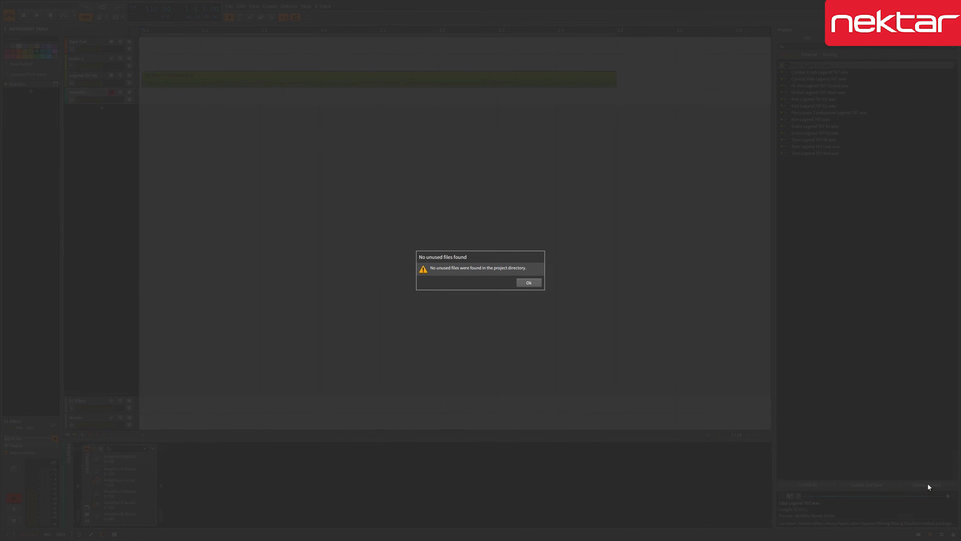
click(523, 284)
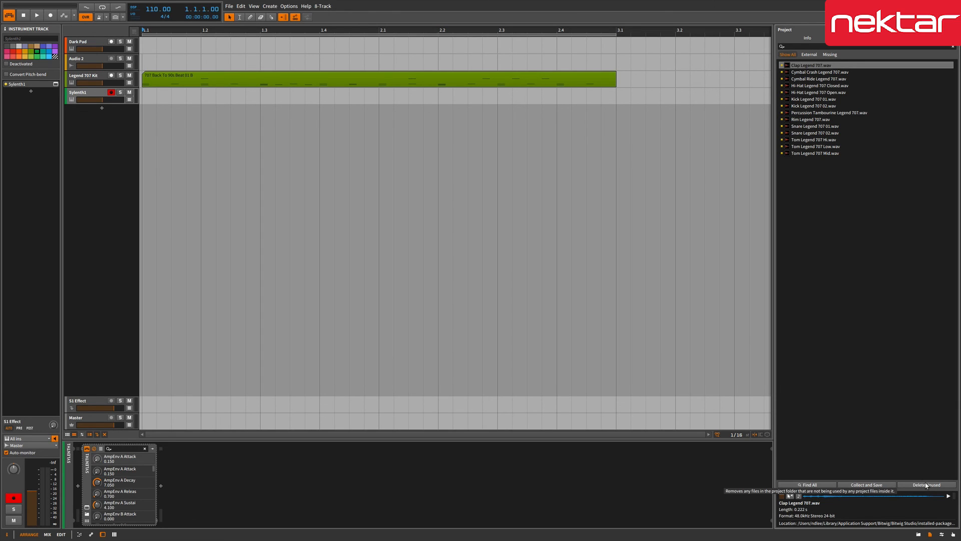
- Check the available cue/preview outputs in the Studio I/O settings, and show the project's keyboard and MIDI mappings
click(941, 535)
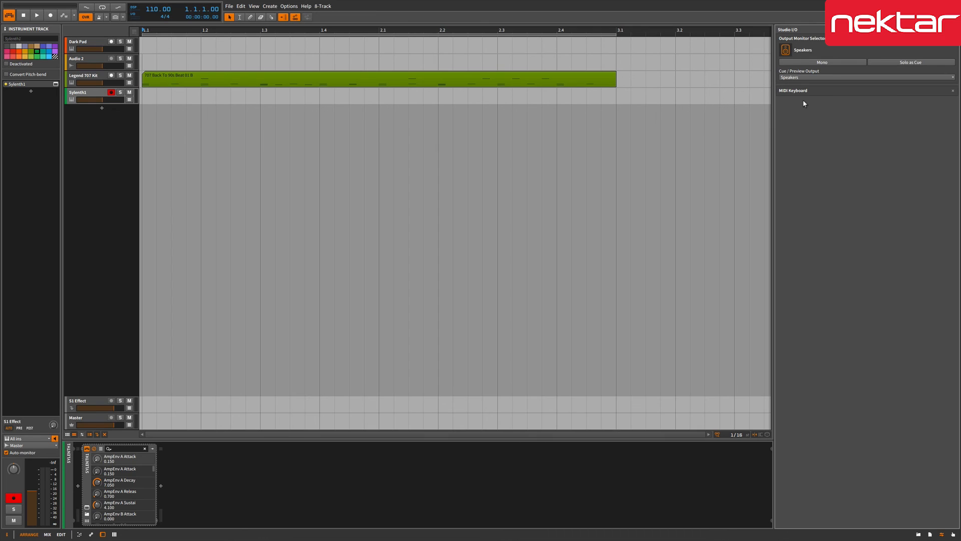
click(811, 78)
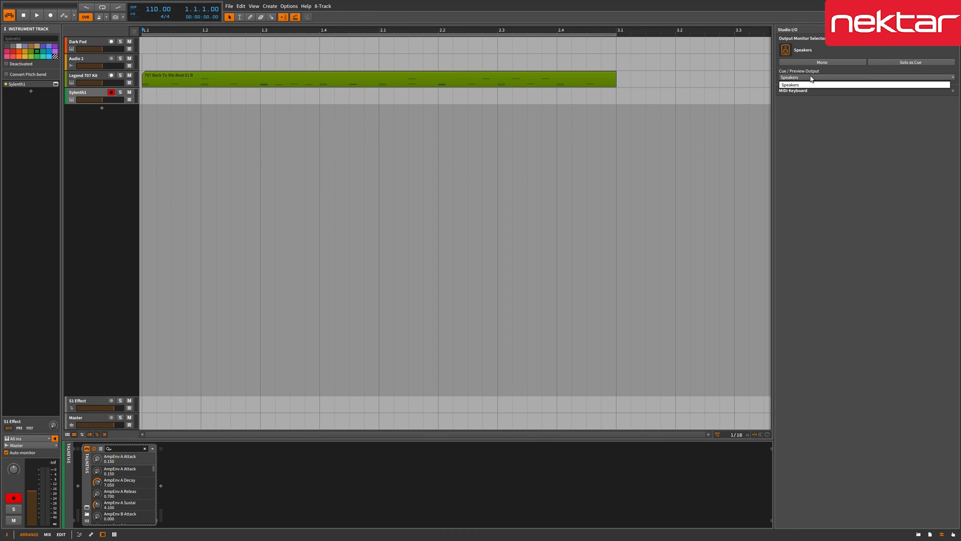
click(806, 113)
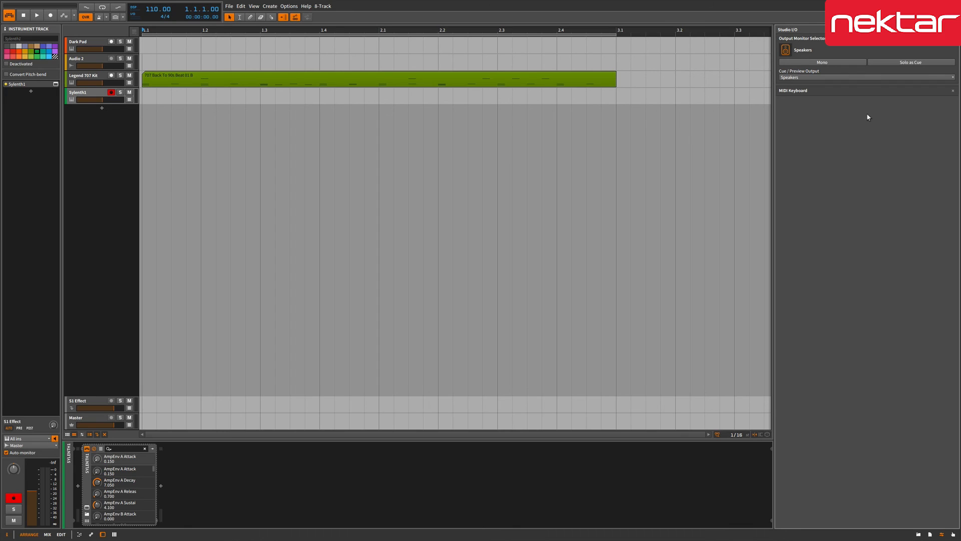
click(953, 535)
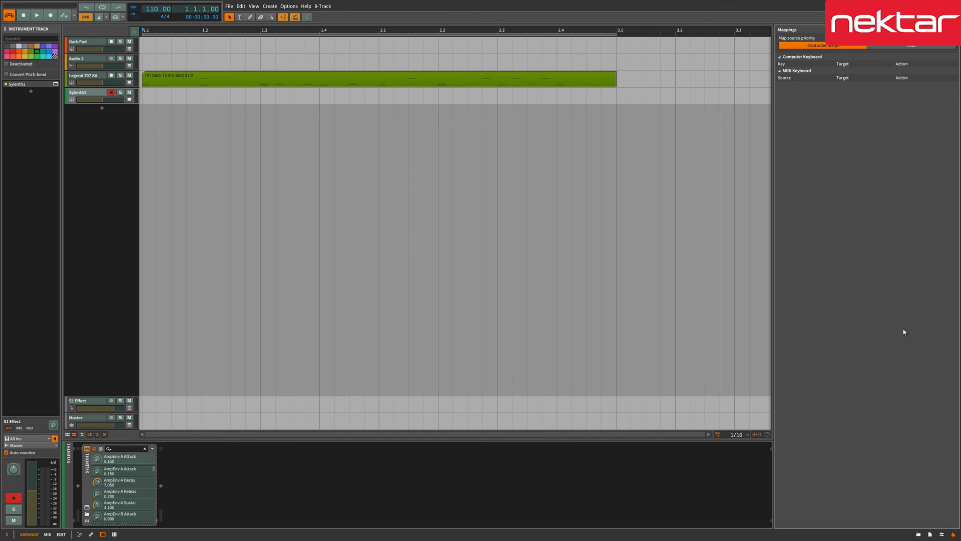
- Return to the browser, view its package and plug-in location configuration, and show the devices
click(919, 535)
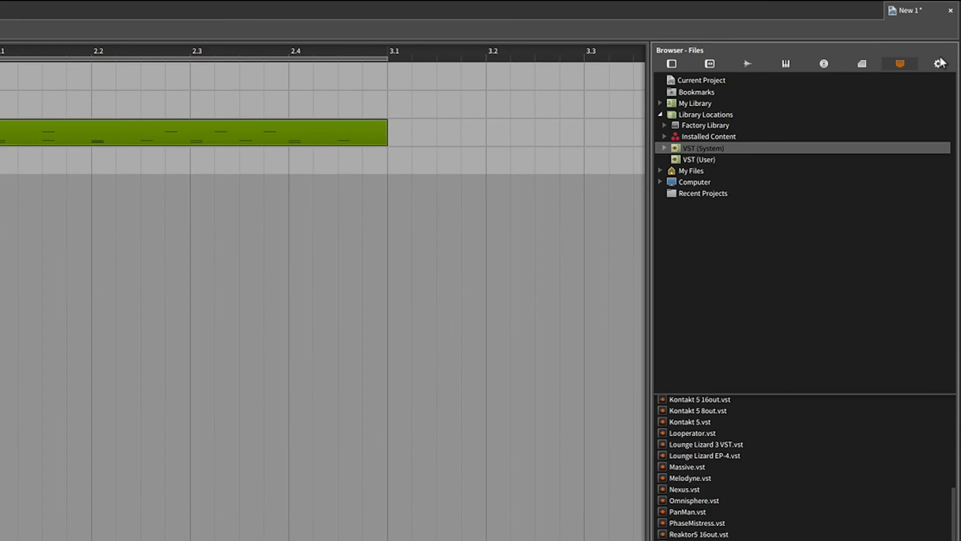
click(939, 63)
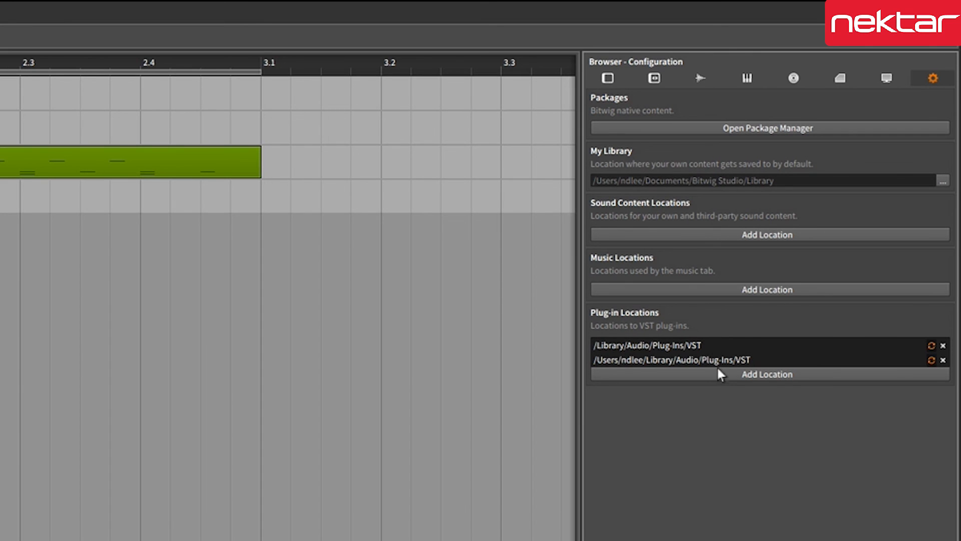
click(604, 76)
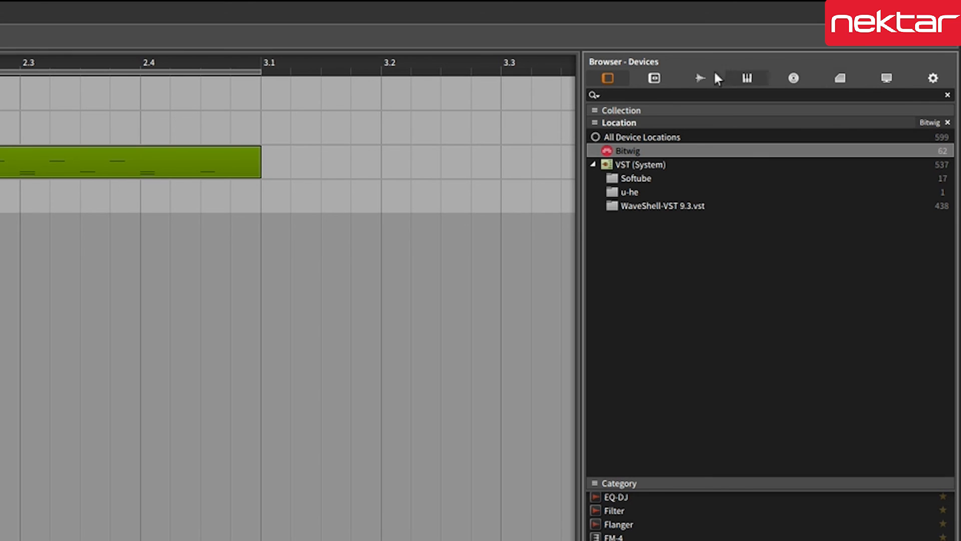